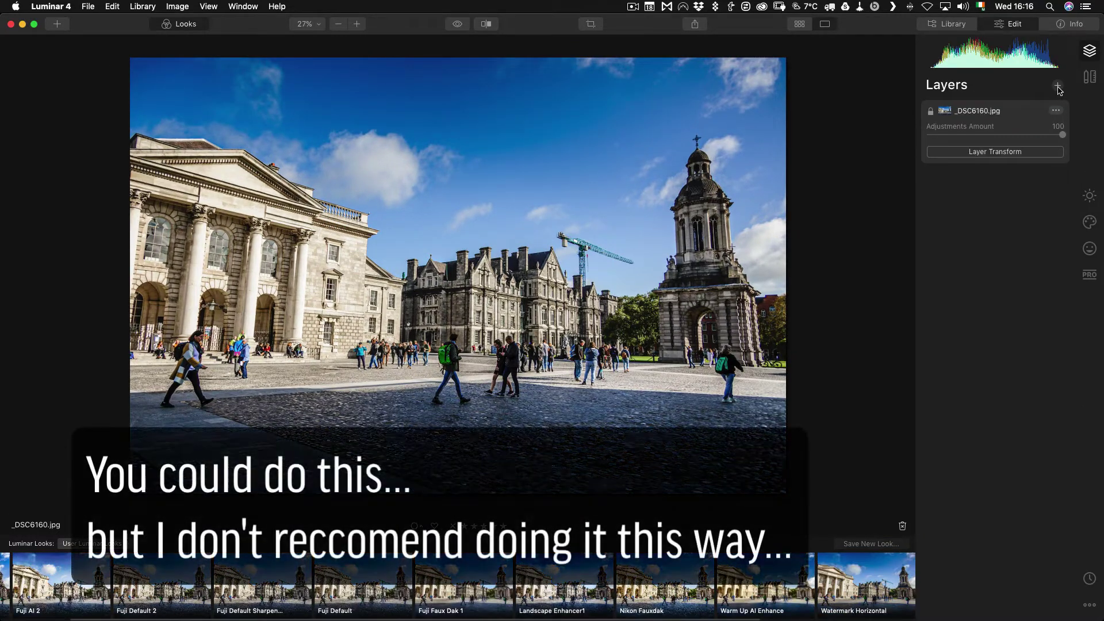
Add the small white-on-black signature JPEG from the TFP folder as a new image layer over the photo
click(1059, 87)
click(984, 112)
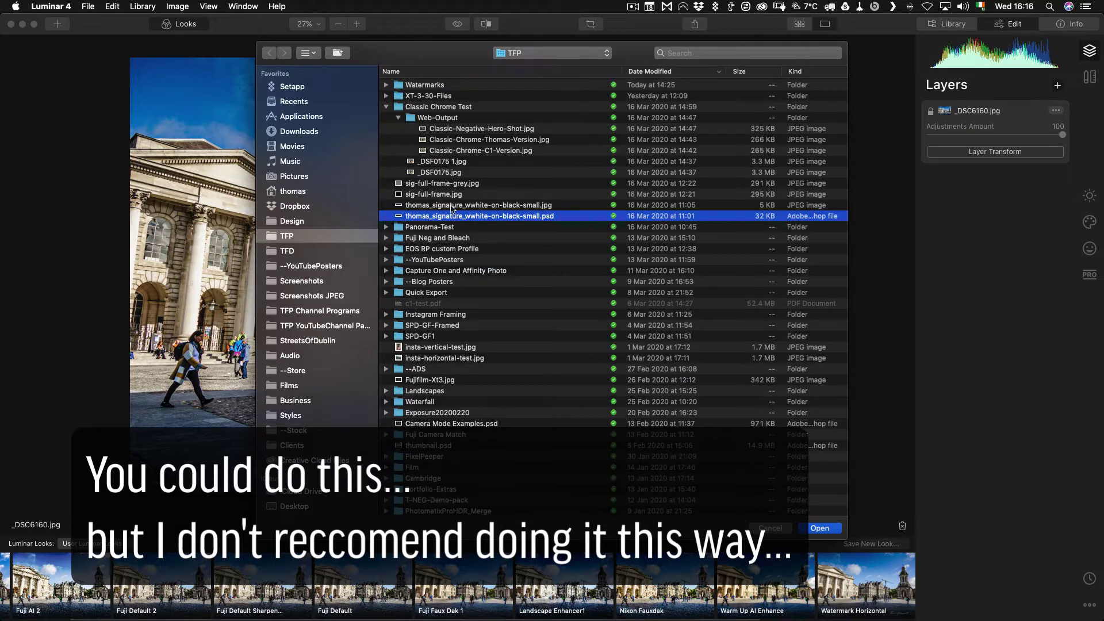
click(453, 206)
click(823, 528)
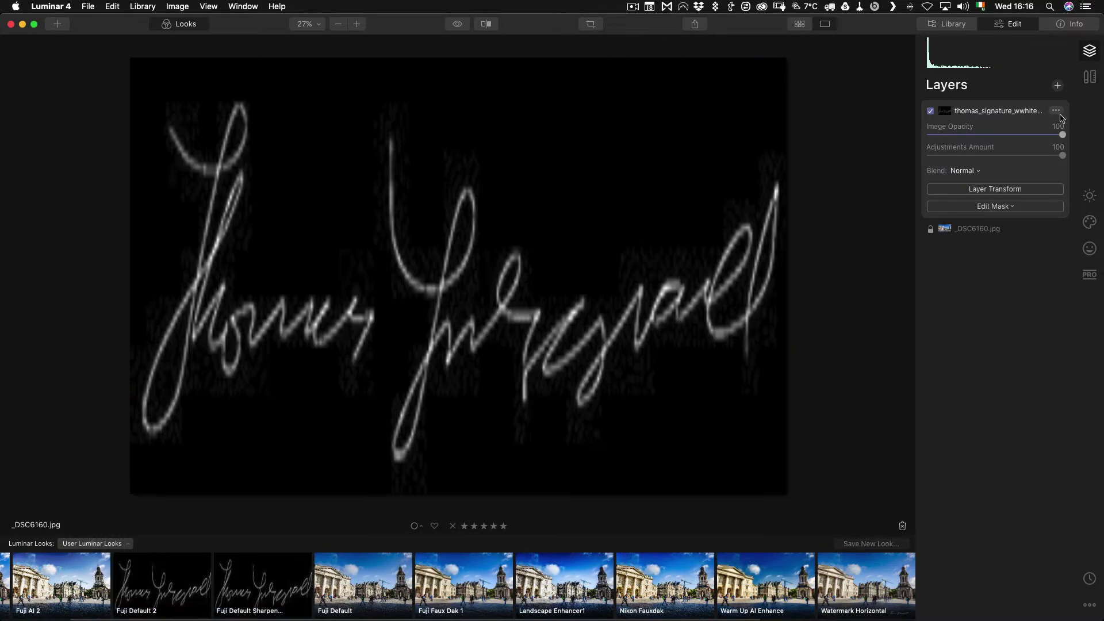
Set the signature layer's image mapping to Fit
click(1058, 111)
mouse_move(995, 204)
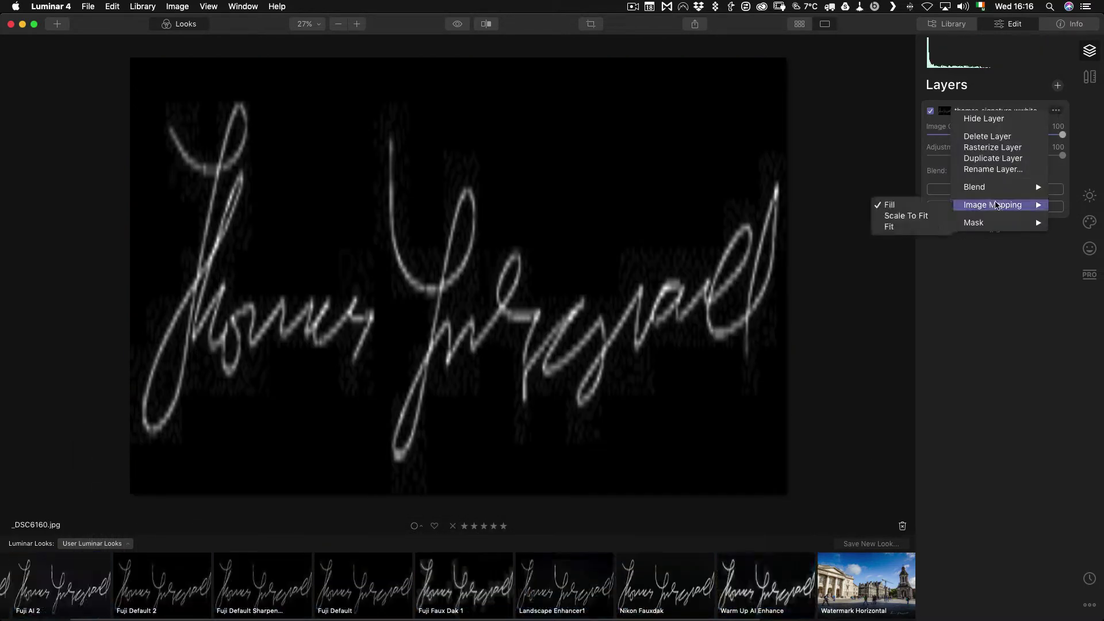
click(888, 227)
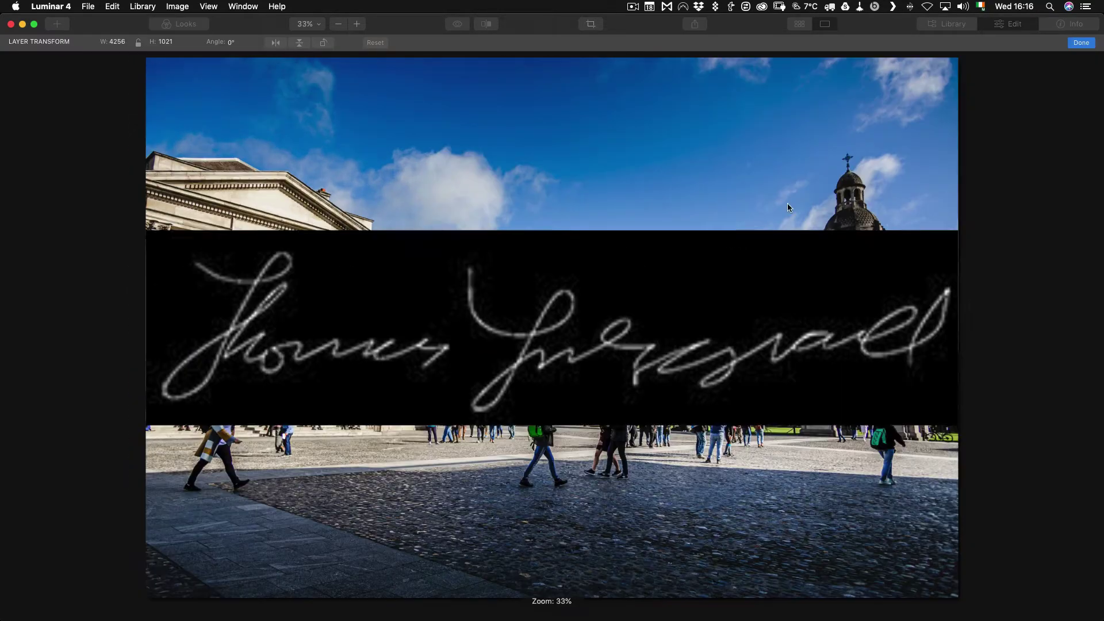
Shrink the signature layer into the photo's lower-right corner with Layer Transform and change its blend mode
key(super+t)
mouse_move(960, 230)
mouse_down()
mouse_move(866, 269)
mouse_move(302, 374)
mouse_move(259, 392)
mouse_move(912, 534)
mouse_up()
click(1074, 45)
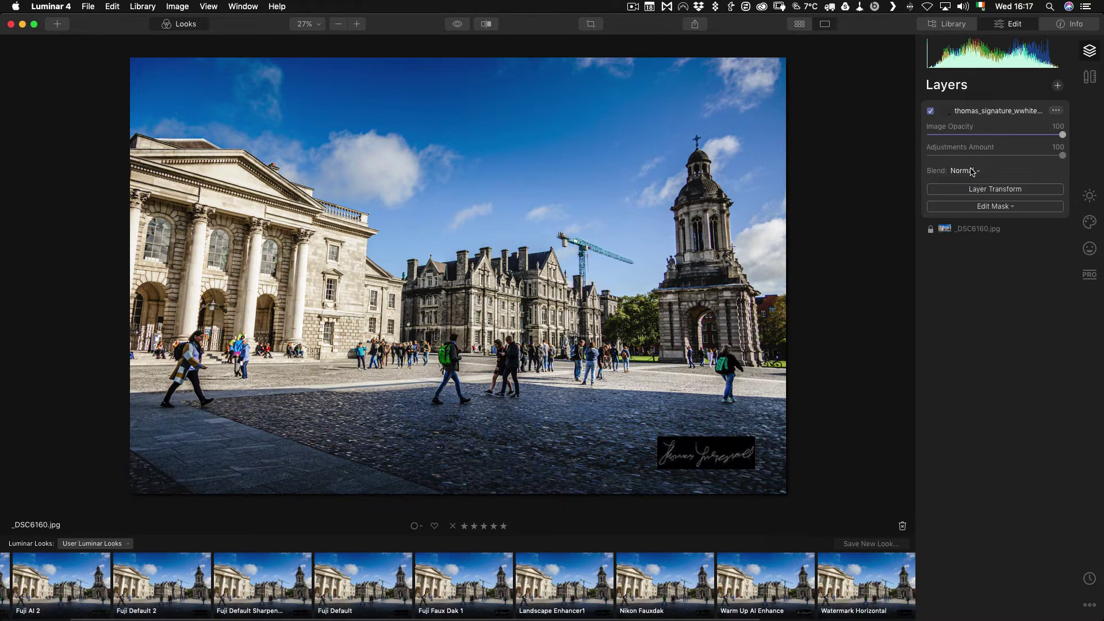
click(972, 171)
click(987, 257)
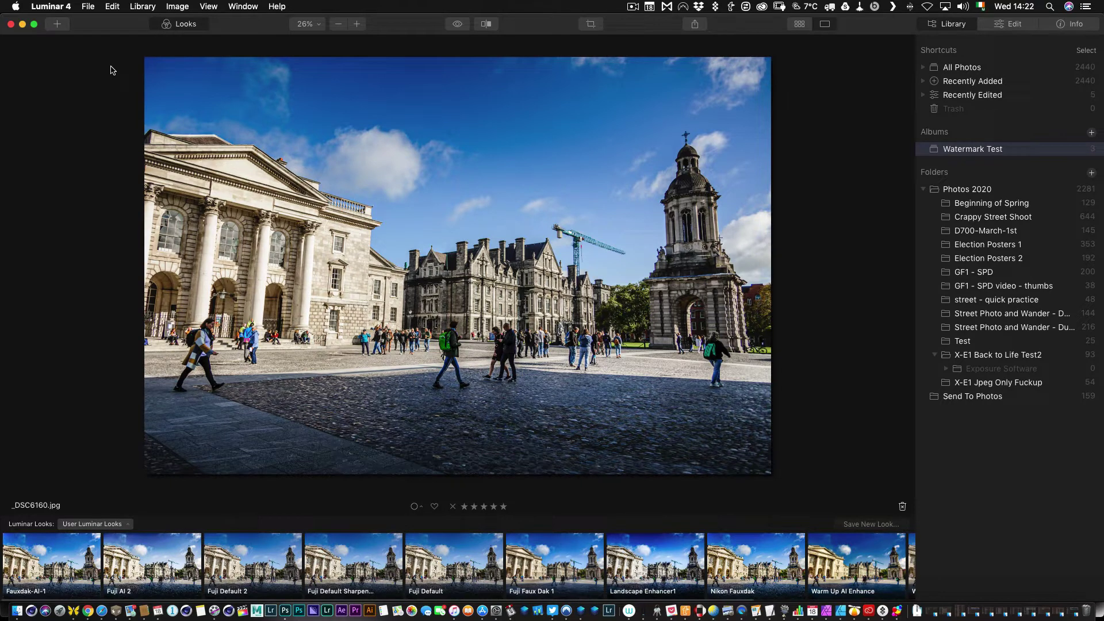
Switch to Photoshop and create a new 6000 × 4000 px RGB document at 72 ppi
key(super+Tab)
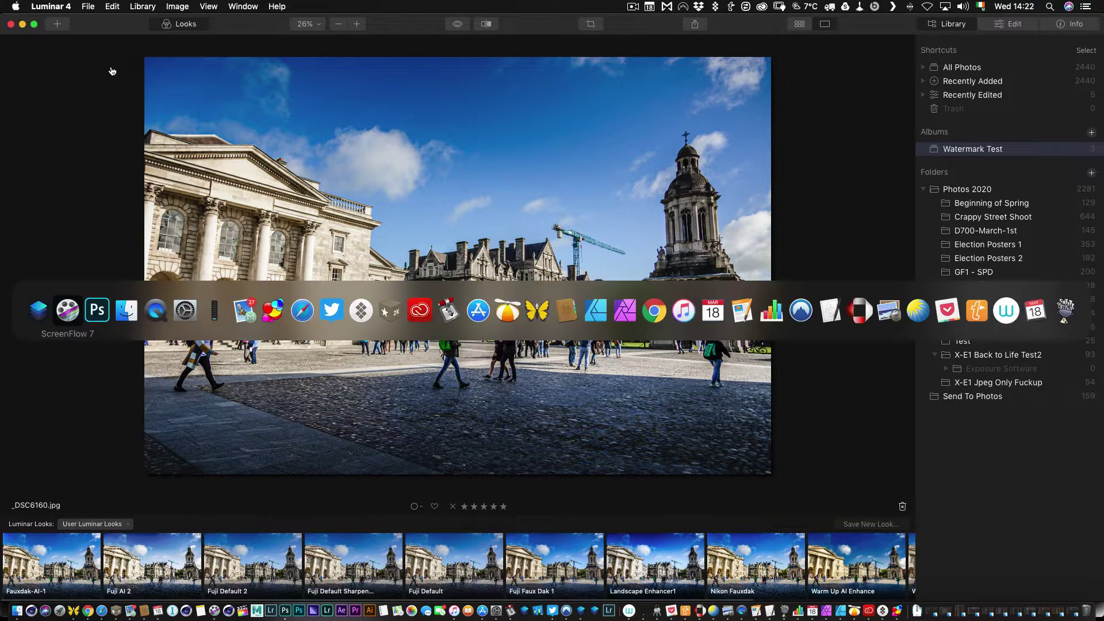
key(super+Tab)
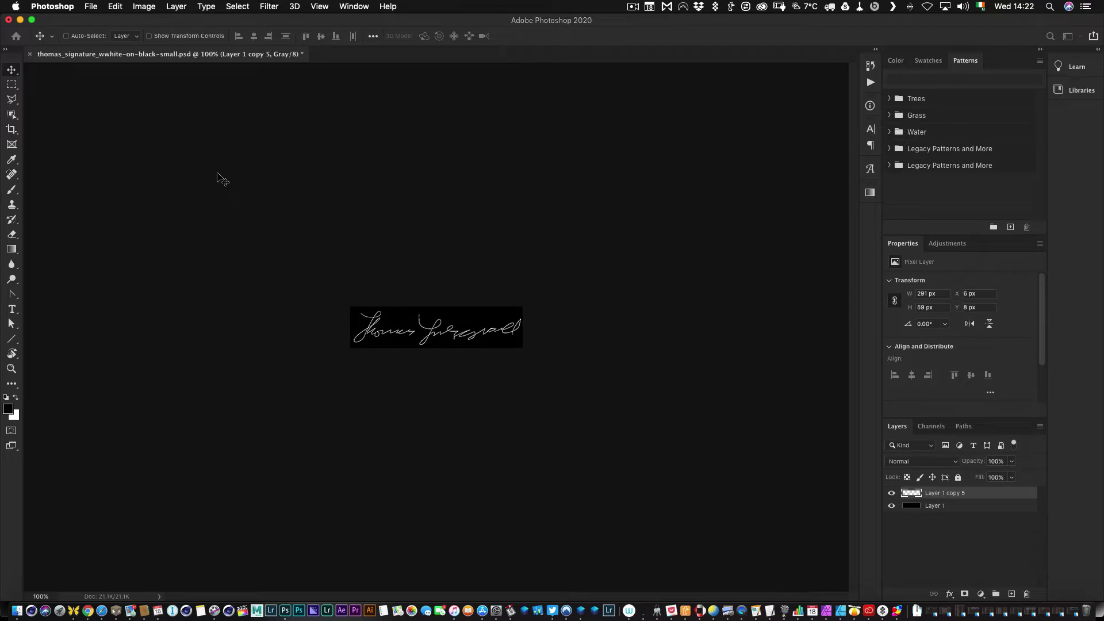
click(93, 7)
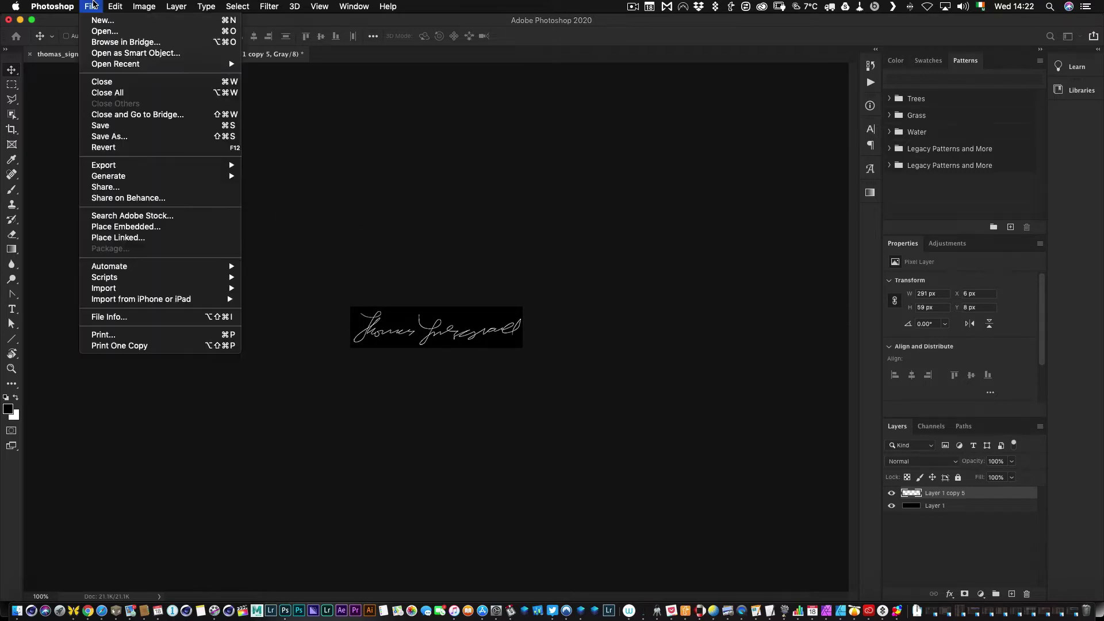
click(102, 20)
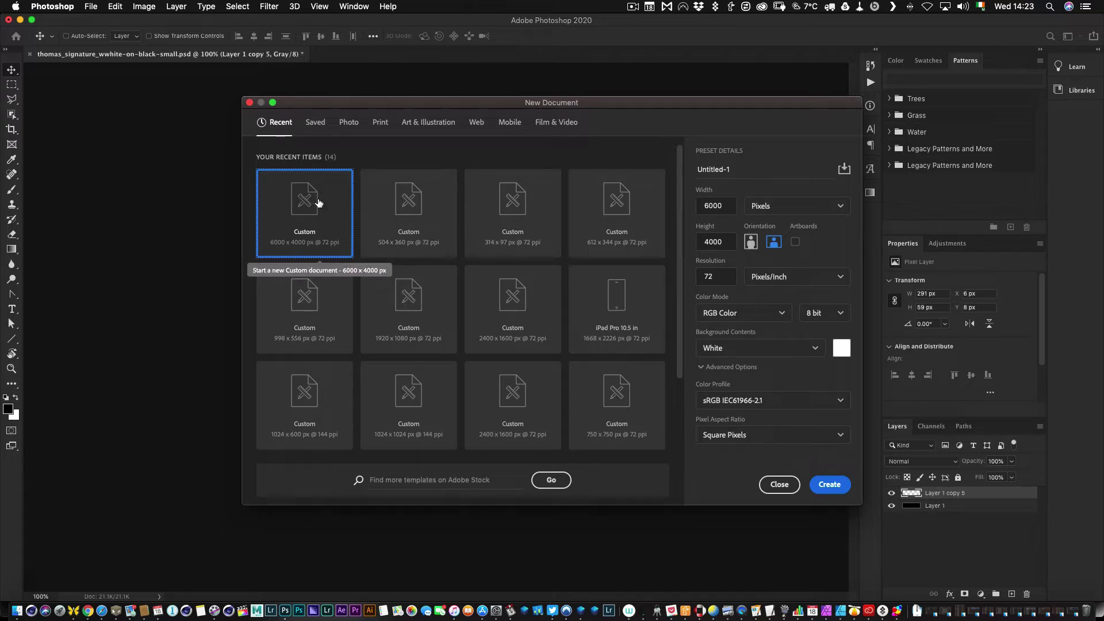
click(838, 488)
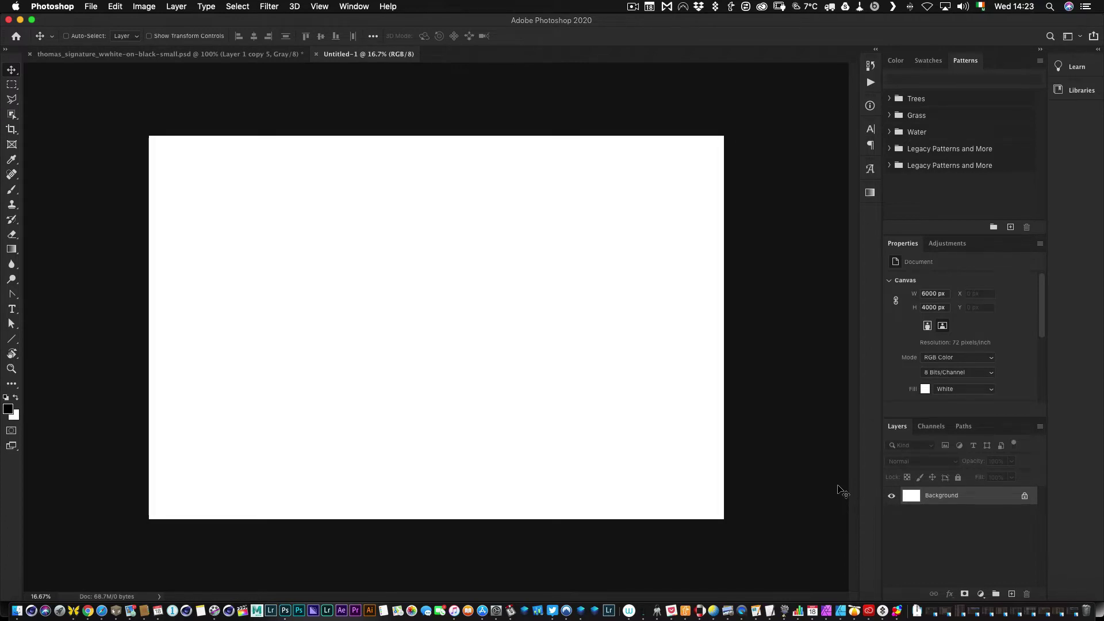
Invert the new document's white background to black and copy the signature layer into it from the signature PSD
key(super)
key(super+i)
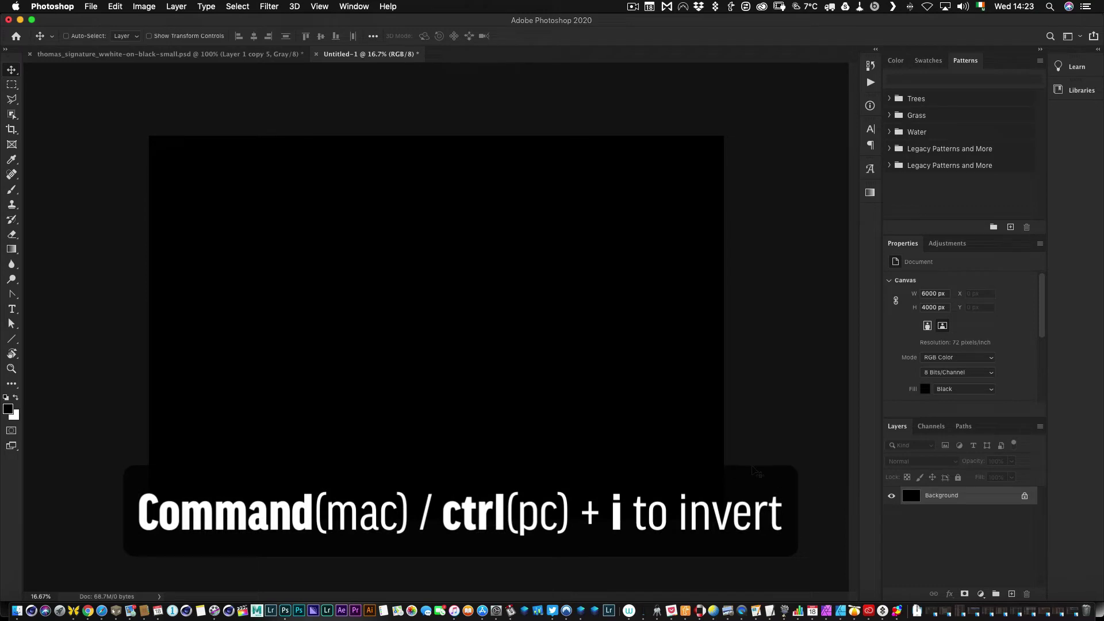
click(246, 55)
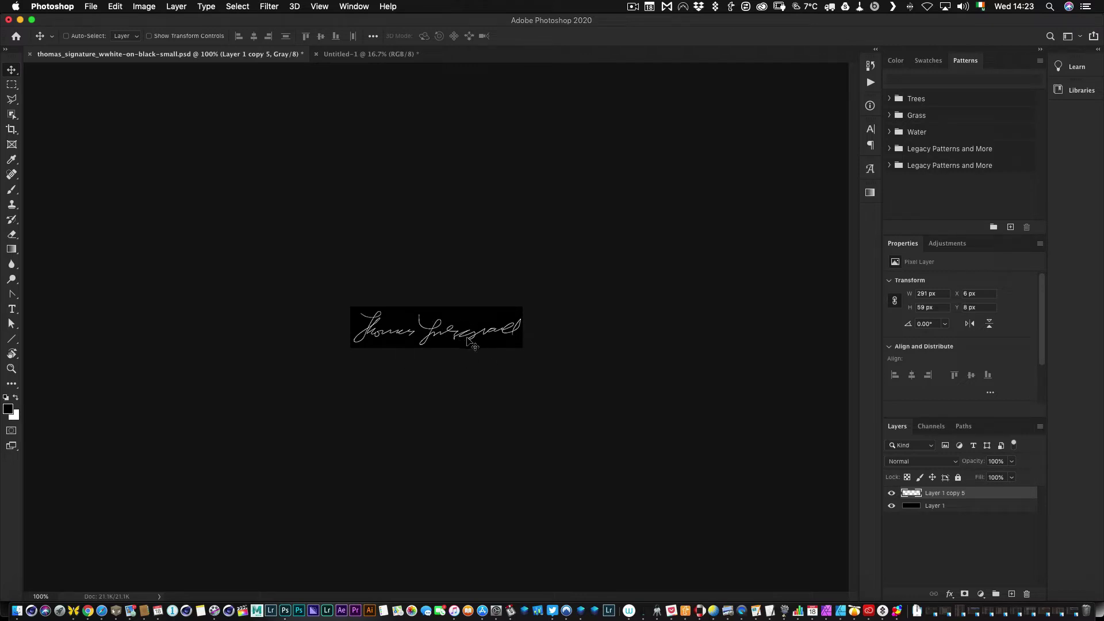
drag(467, 338, 357, 56)
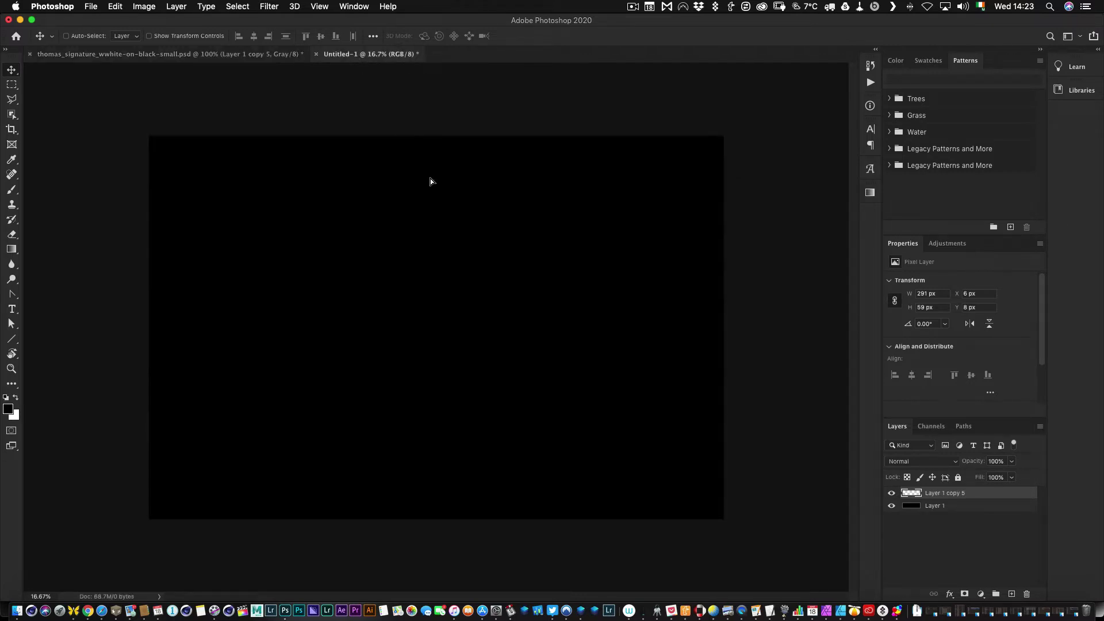
drag(618, 439, 618, 440)
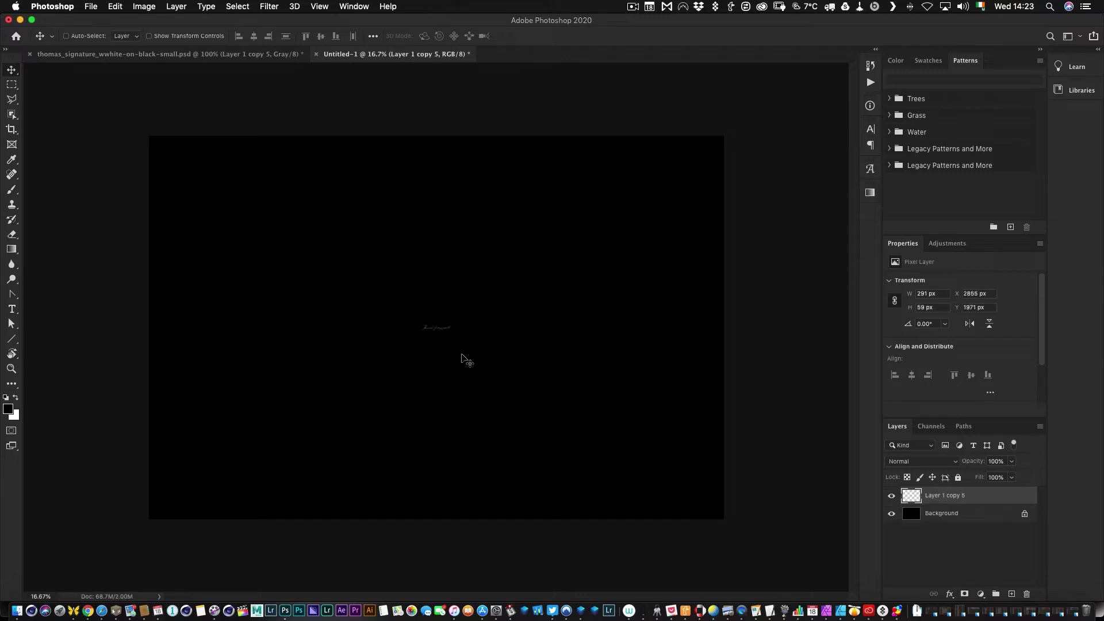
Enlarge the signature to about 1131 × 229 px and place it in the lower-right corner of the canvas
key(super)
key(super+t)
mouse_move(452, 326)
mouse_down()
mouse_move(535, 305)
mouse_move(707, 509)
mouse_move(656, 487)
mouse_move(618, 493)
mouse_up()
key(Return)
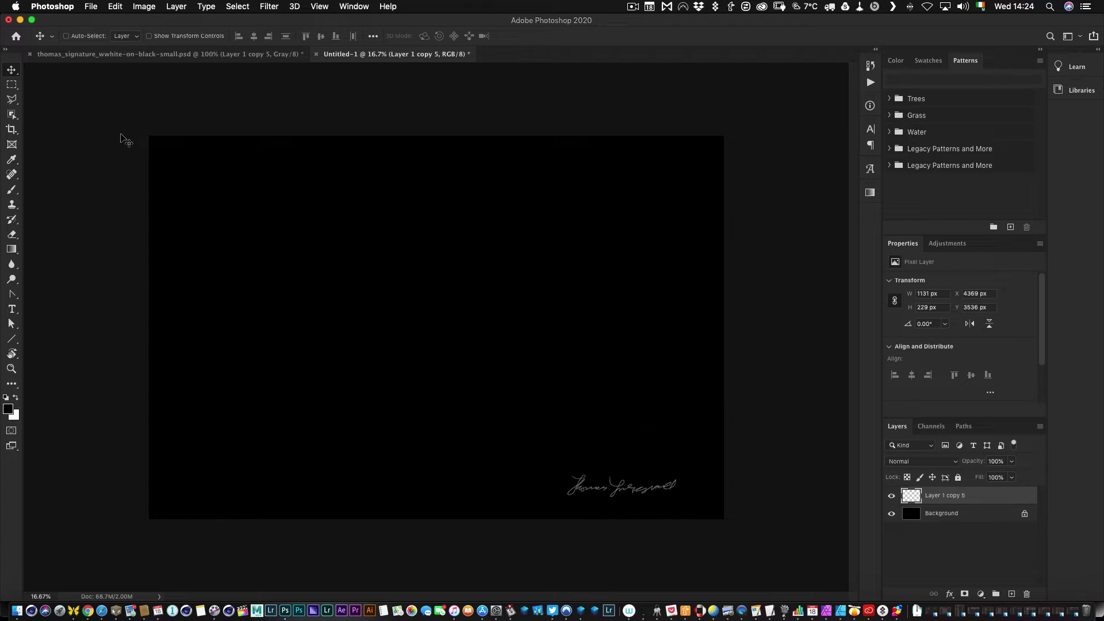
Start saving the document in JPEG format, creating a new folder named Watermarks inside TFP as the destination
click(92, 6)
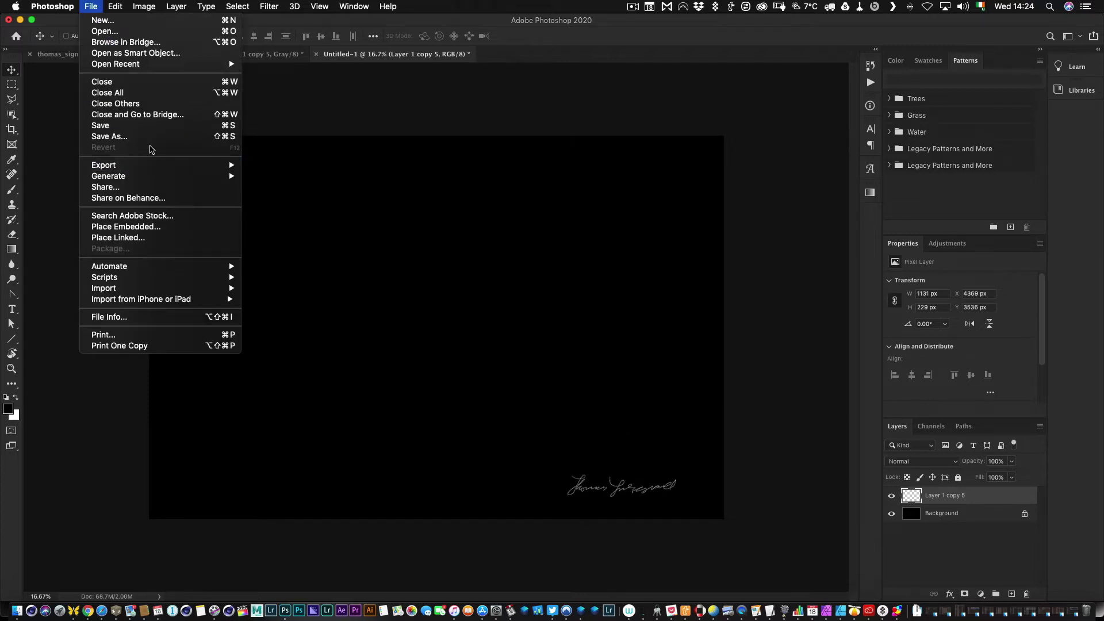
click(148, 142)
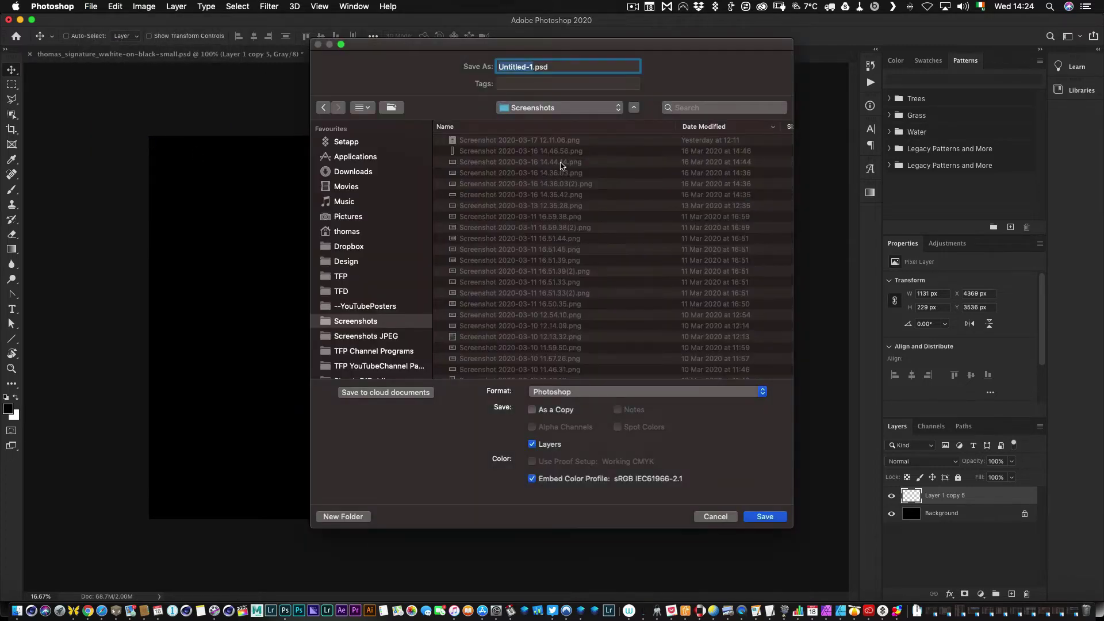
click(584, 397)
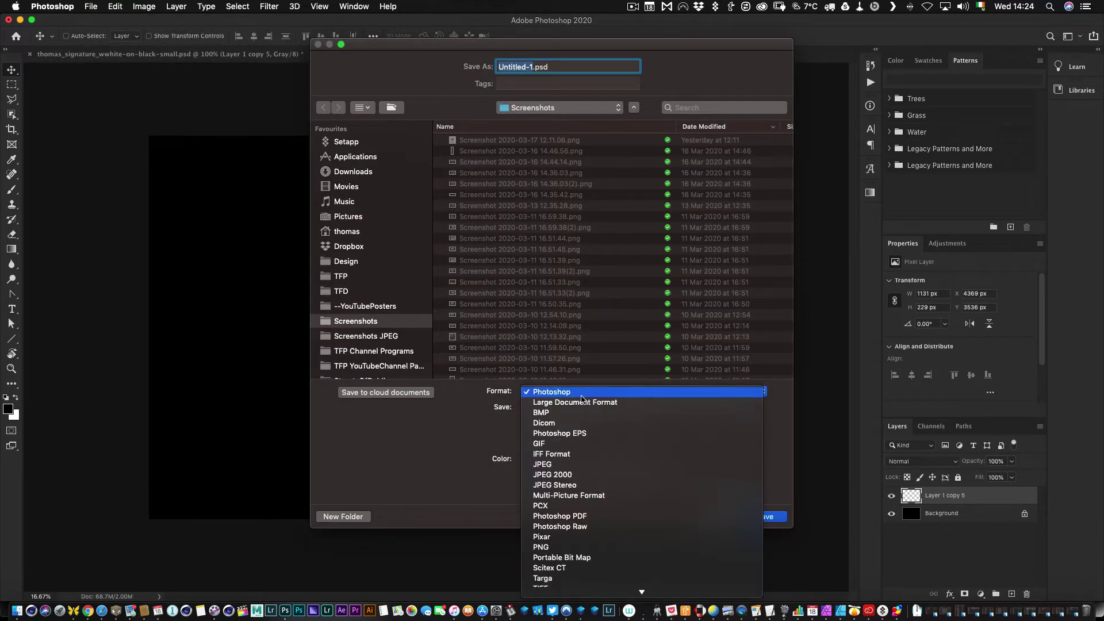
click(565, 465)
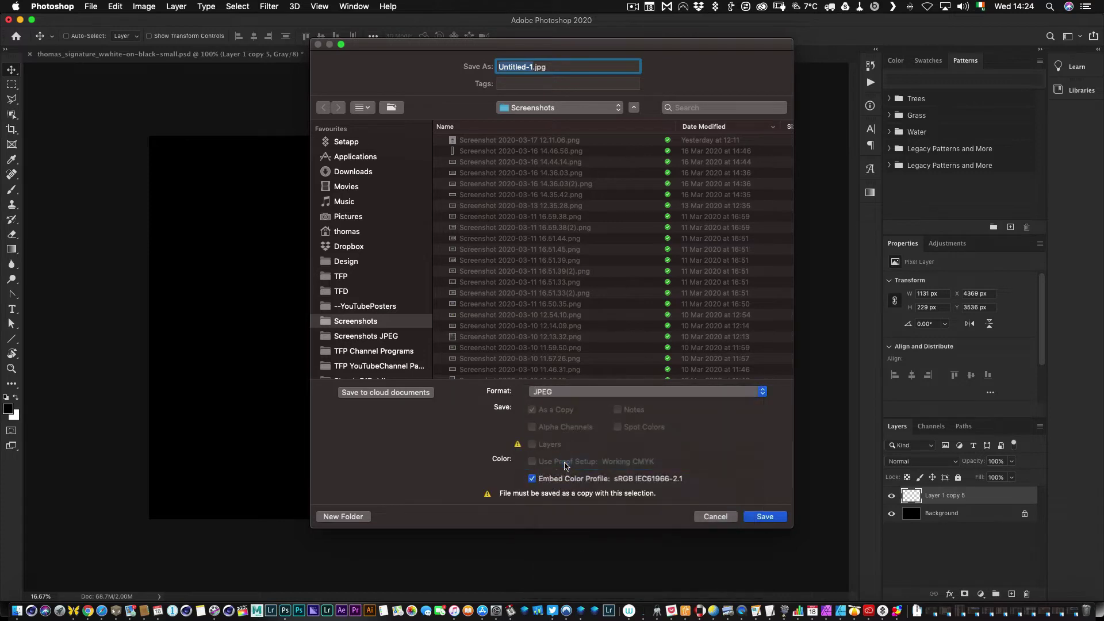
click(353, 279)
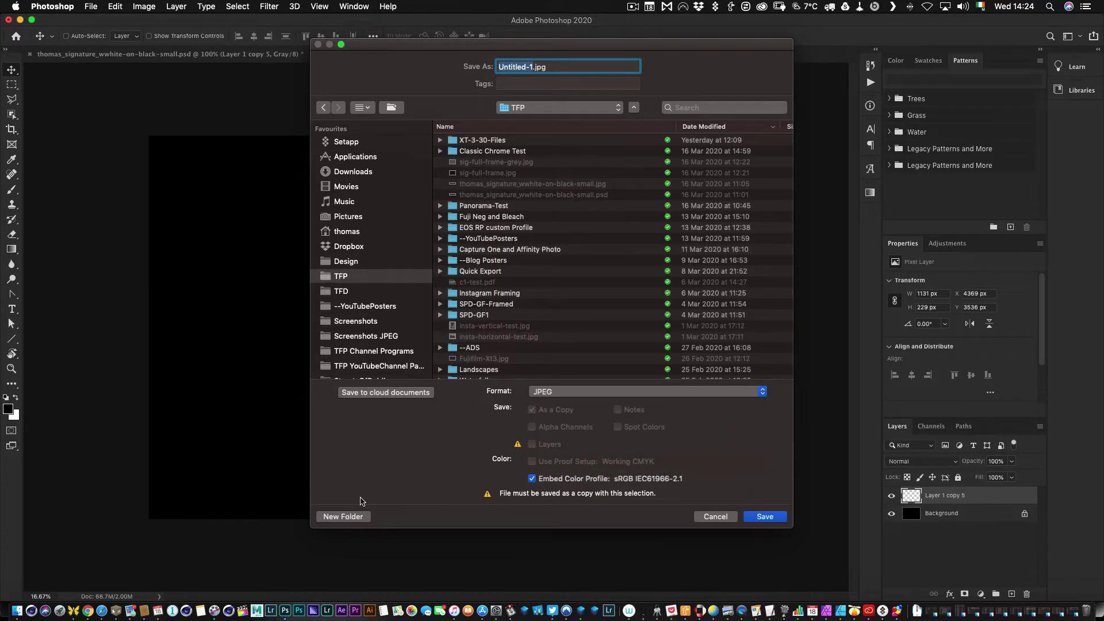
click(344, 516)
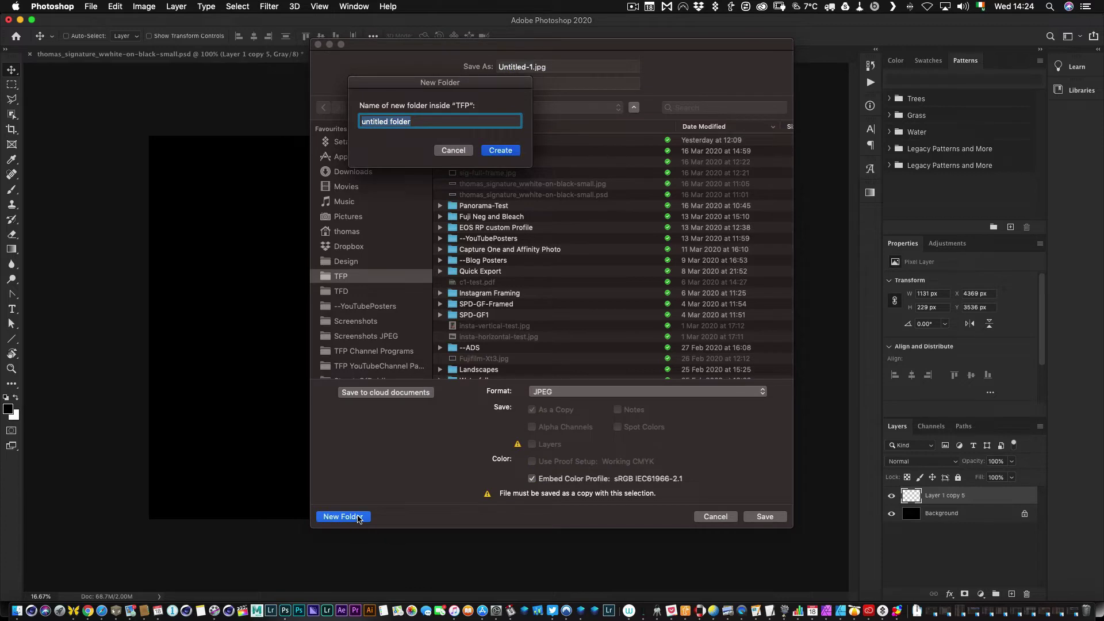
text(Wate)
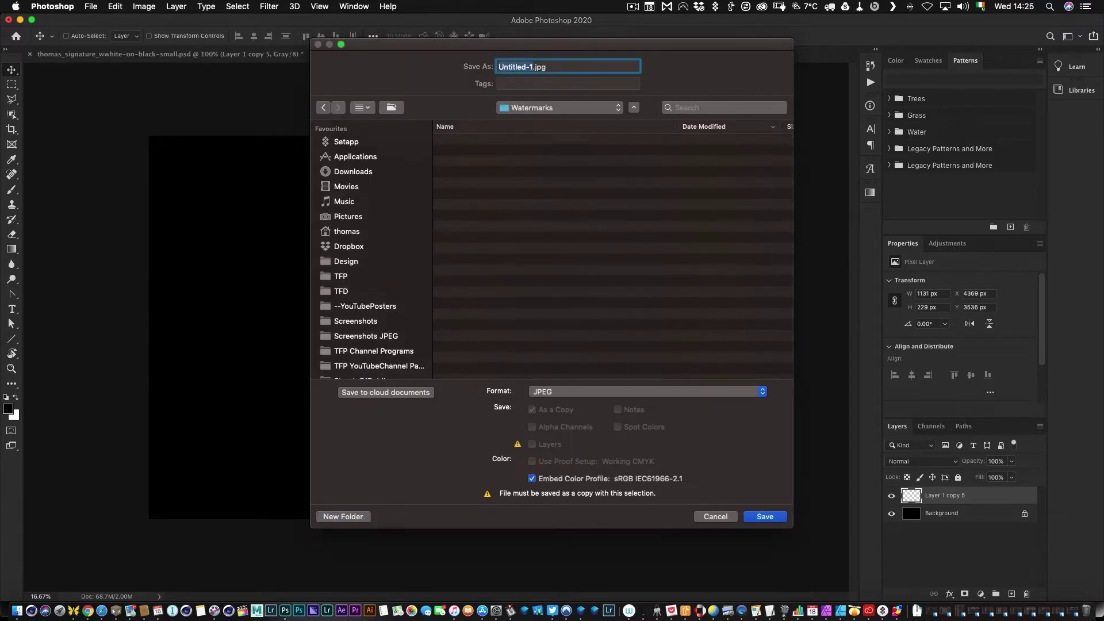
Save the file as watermark-horizontal.jpg with the JPEG quality at its highest setting
text(watermark-horizontal)
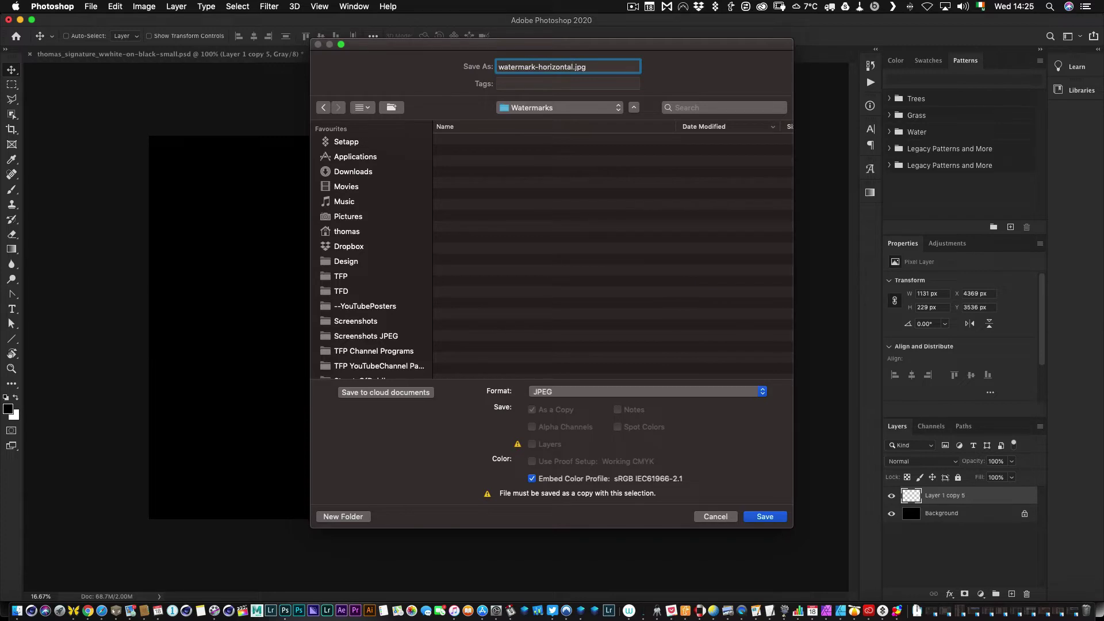
key(Return)
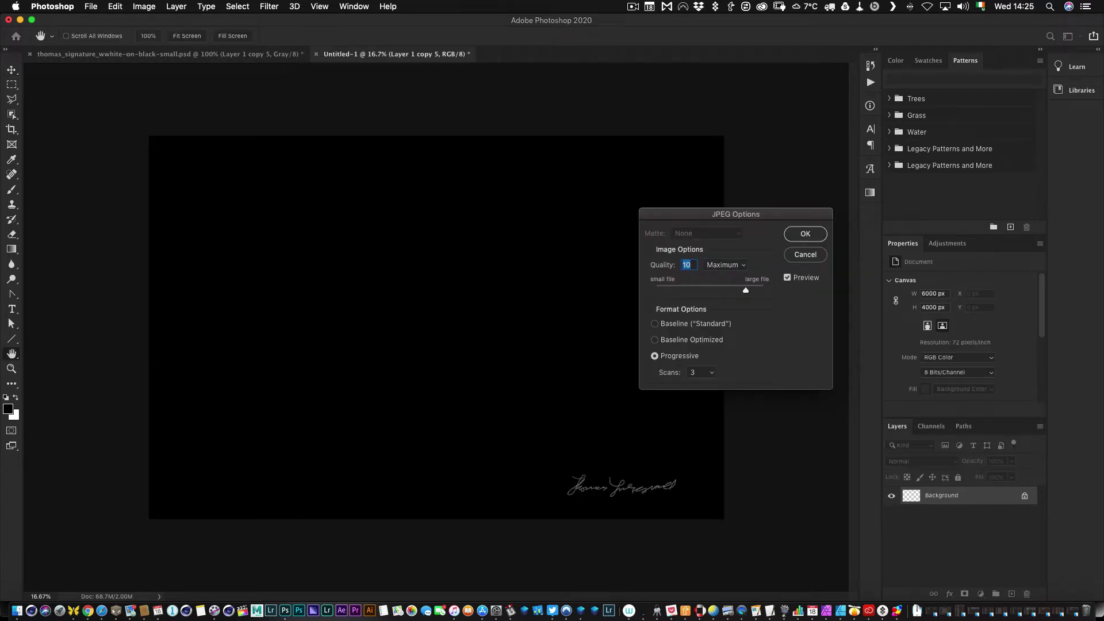
click(763, 289)
click(805, 236)
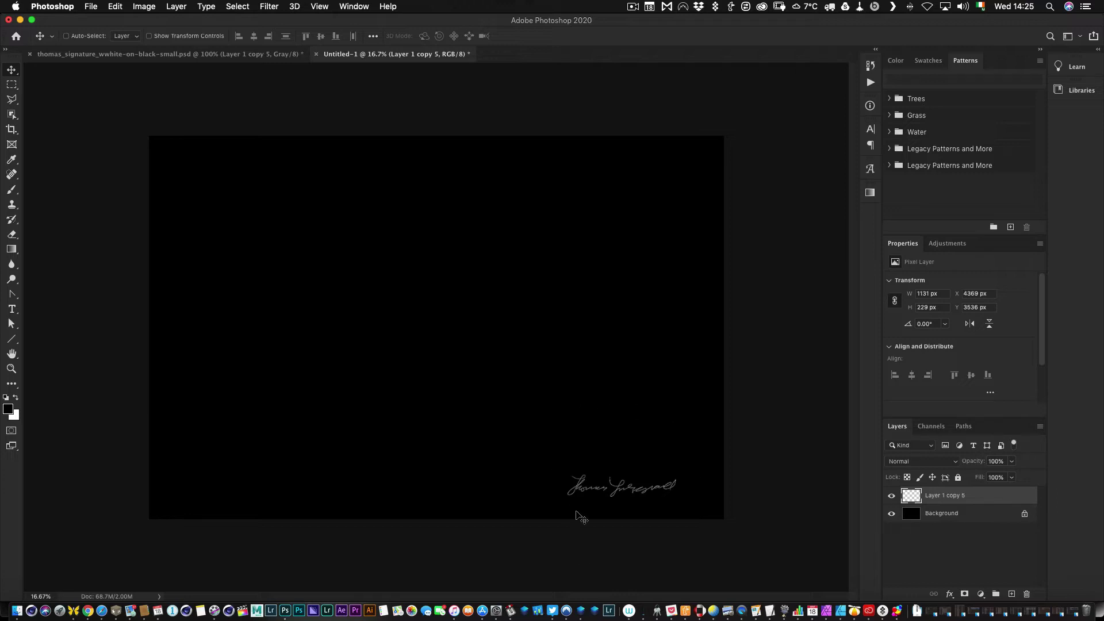
Switch to Luminar 4, open _DSC6160.jpg for editing and check whether its adjustments can be reset
click(581, 608)
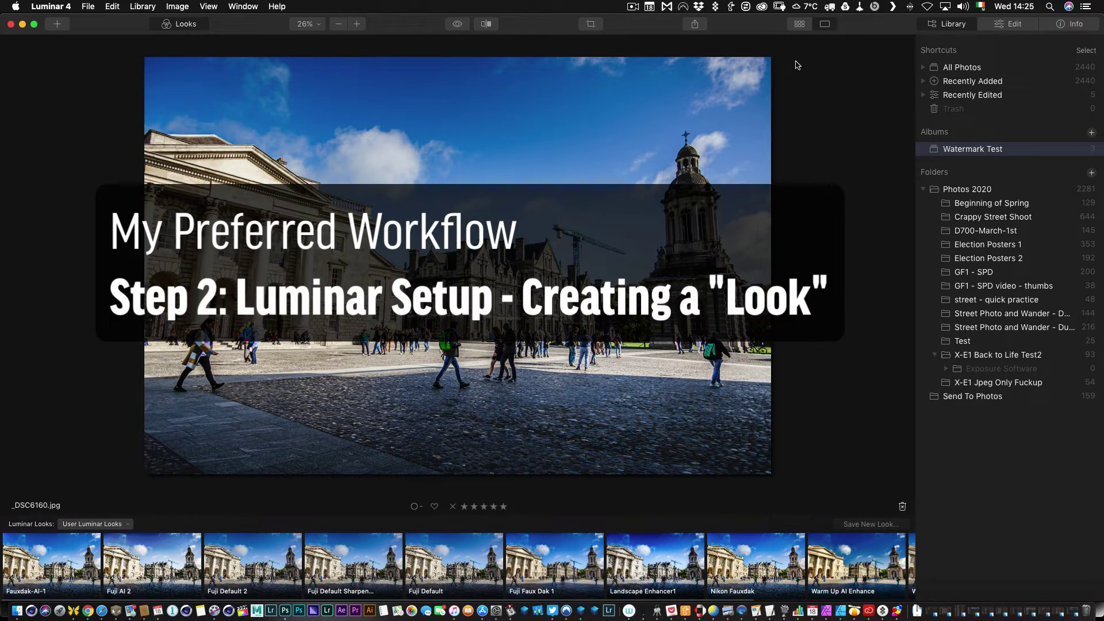
click(1014, 25)
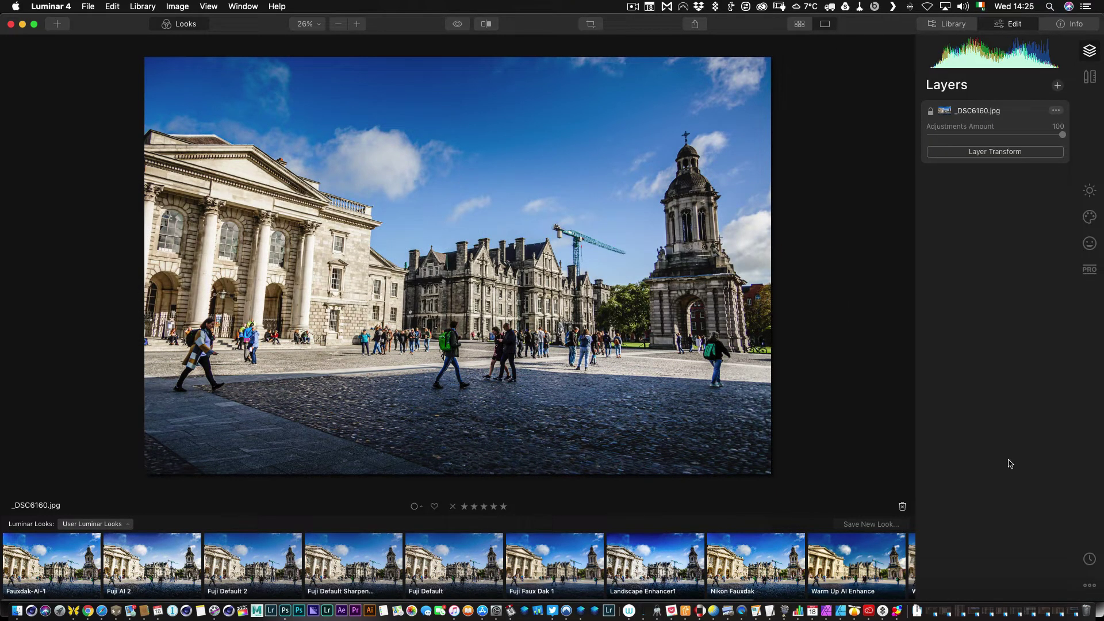
click(1089, 586)
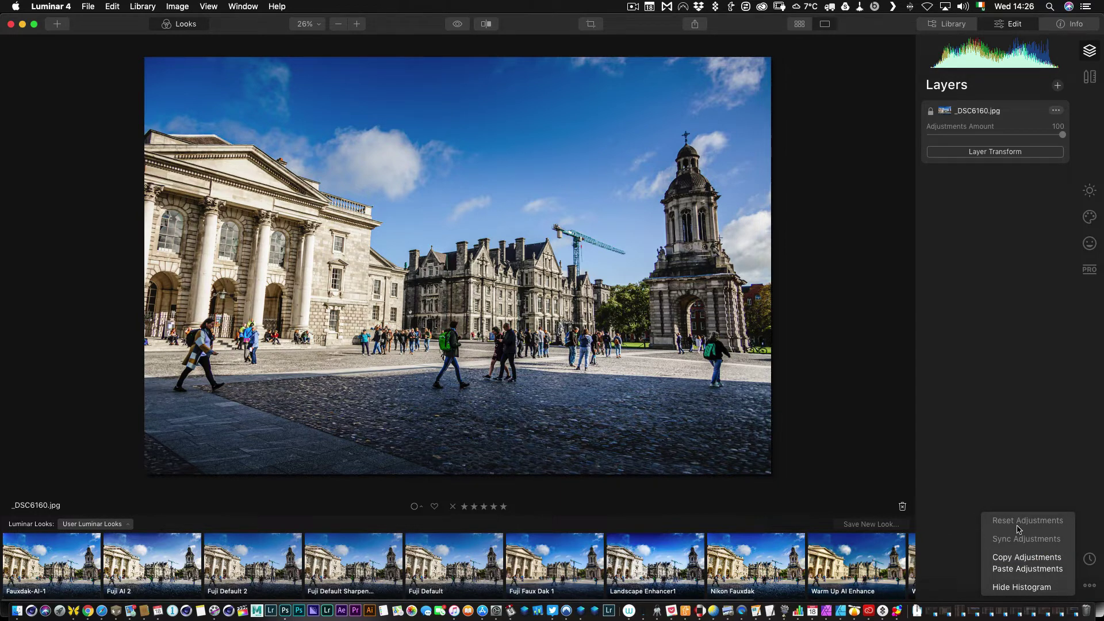
click(1010, 461)
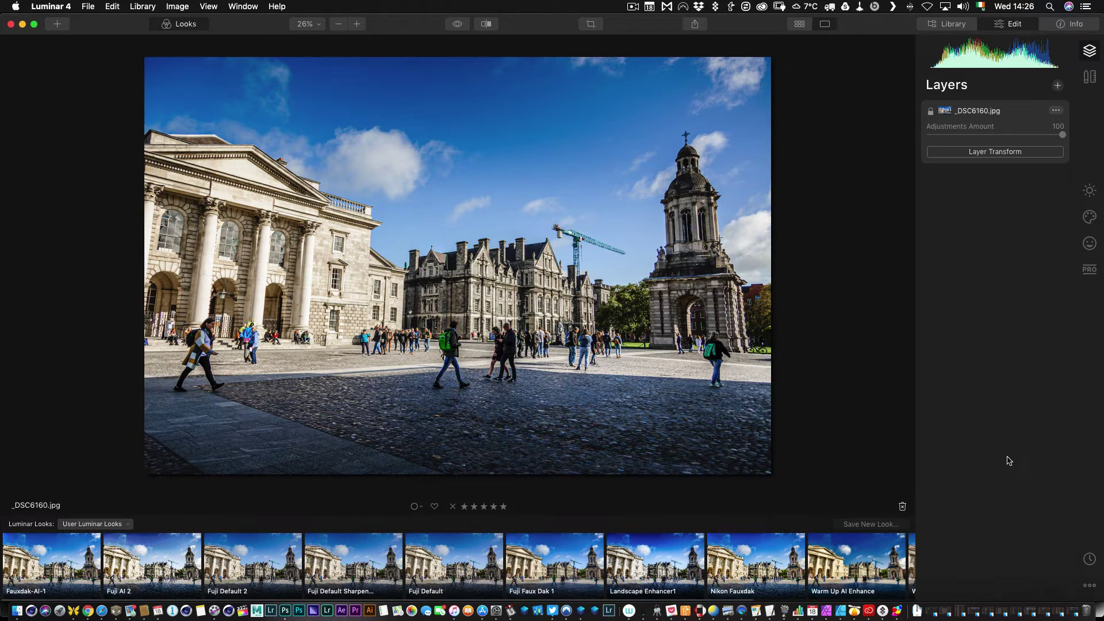
Load watermark-horizontal.jpg from the Watermarks folder as the photo's Texture Overlay in the Creative tools
click(1090, 217)
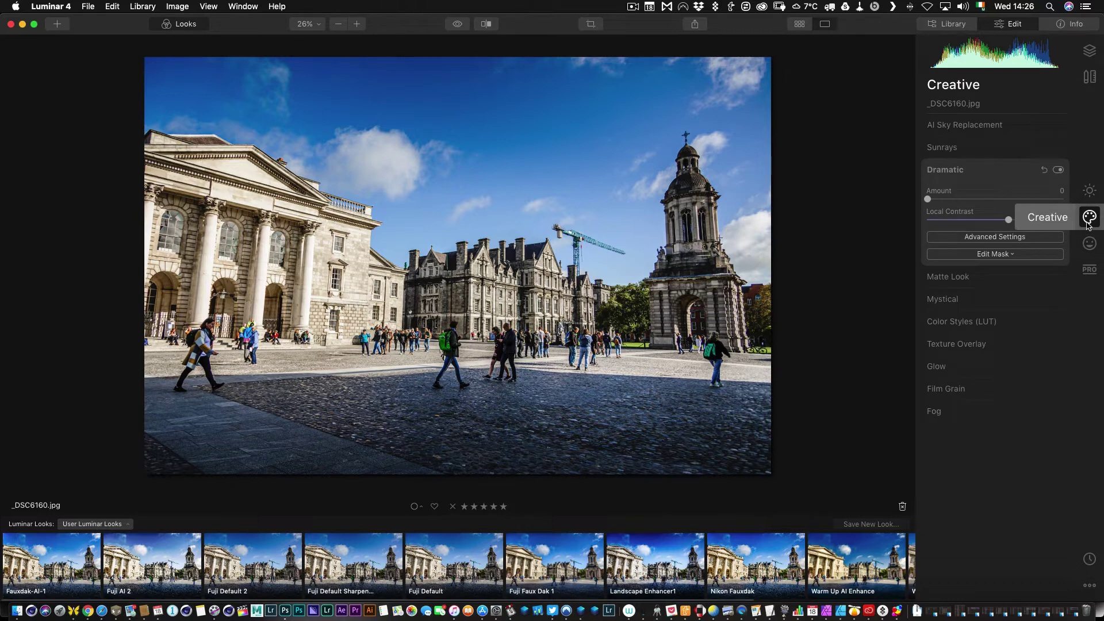
click(977, 349)
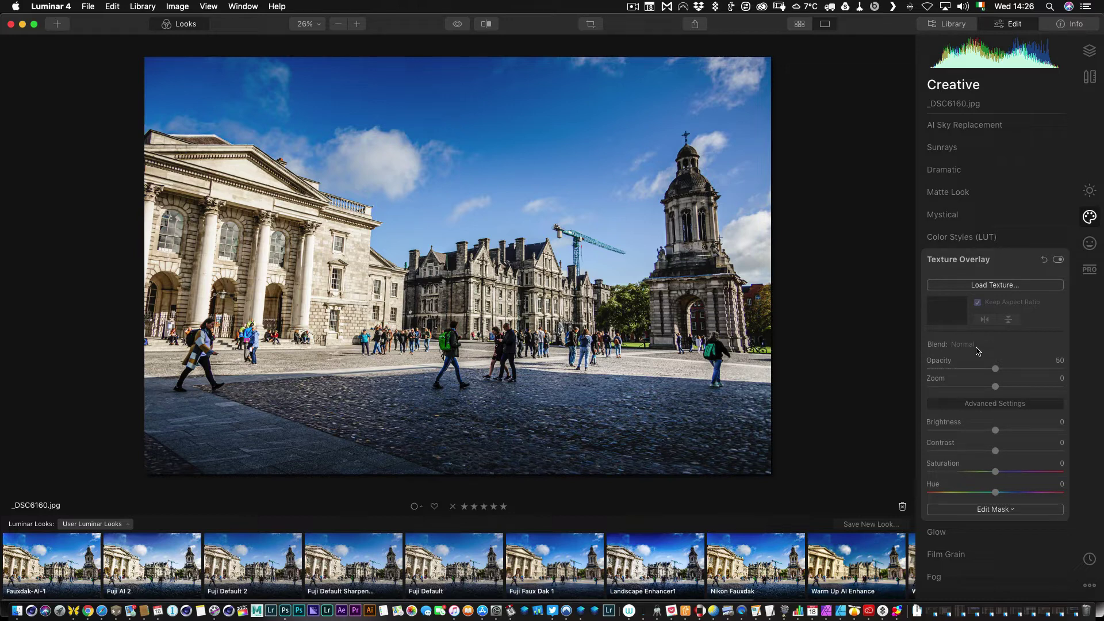
click(987, 287)
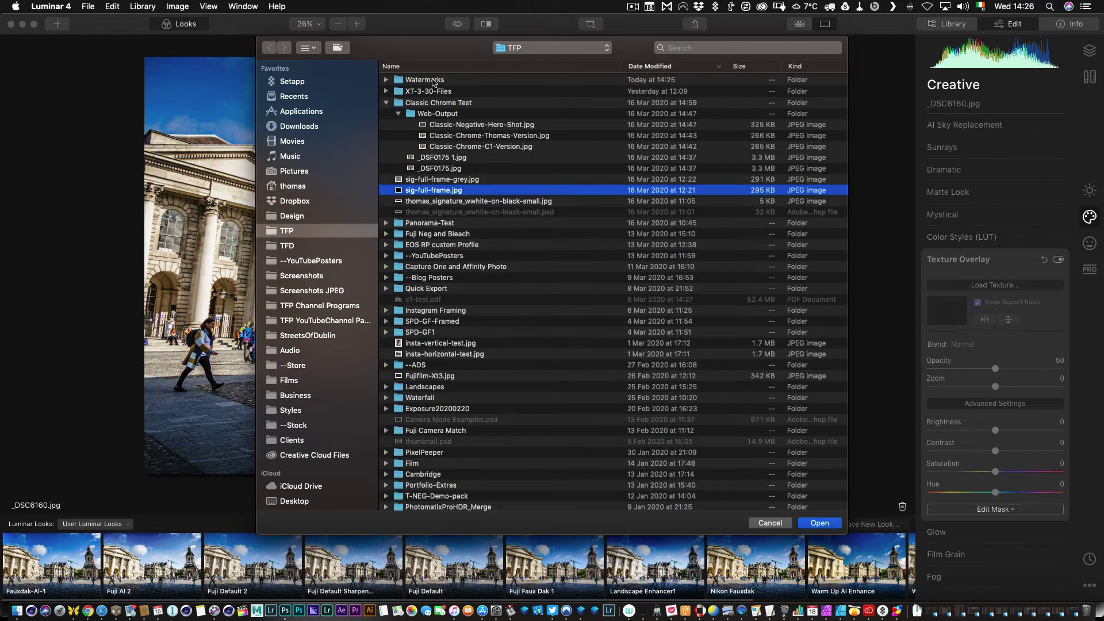
double_click(432, 82)
click(454, 81)
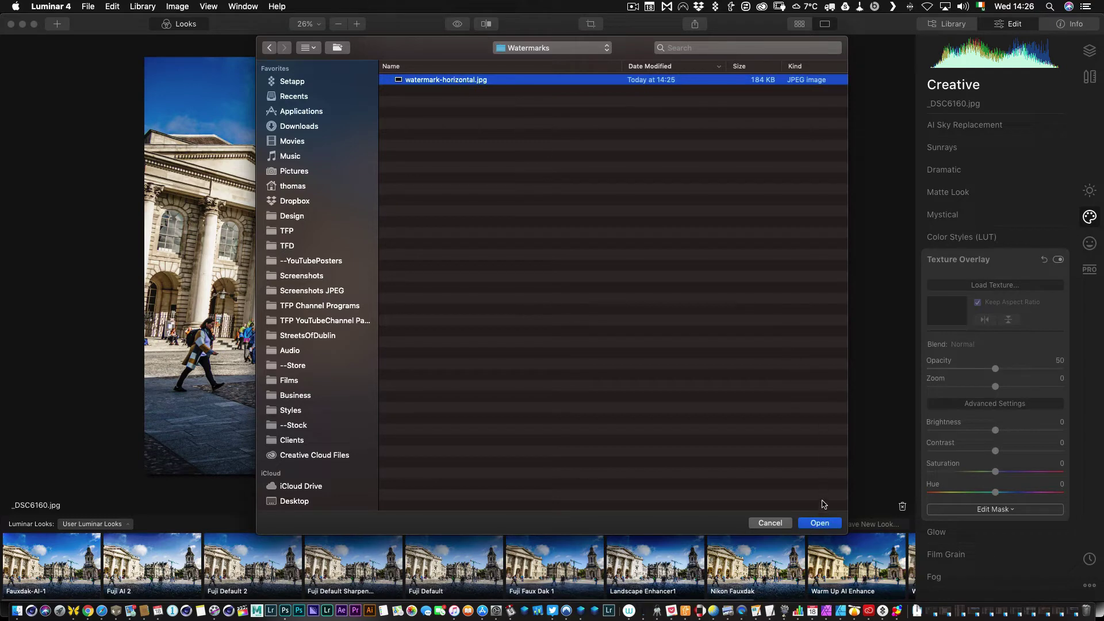
click(822, 523)
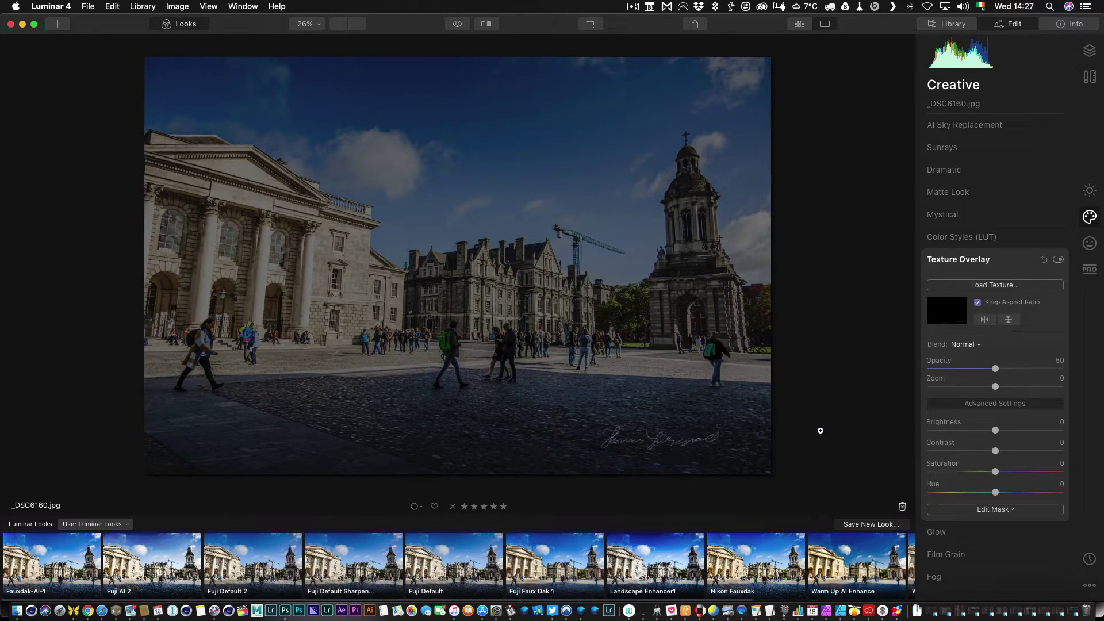
Set the signature texture's blend mode to Screen, with both its opacity and brightness at 100
click(965, 346)
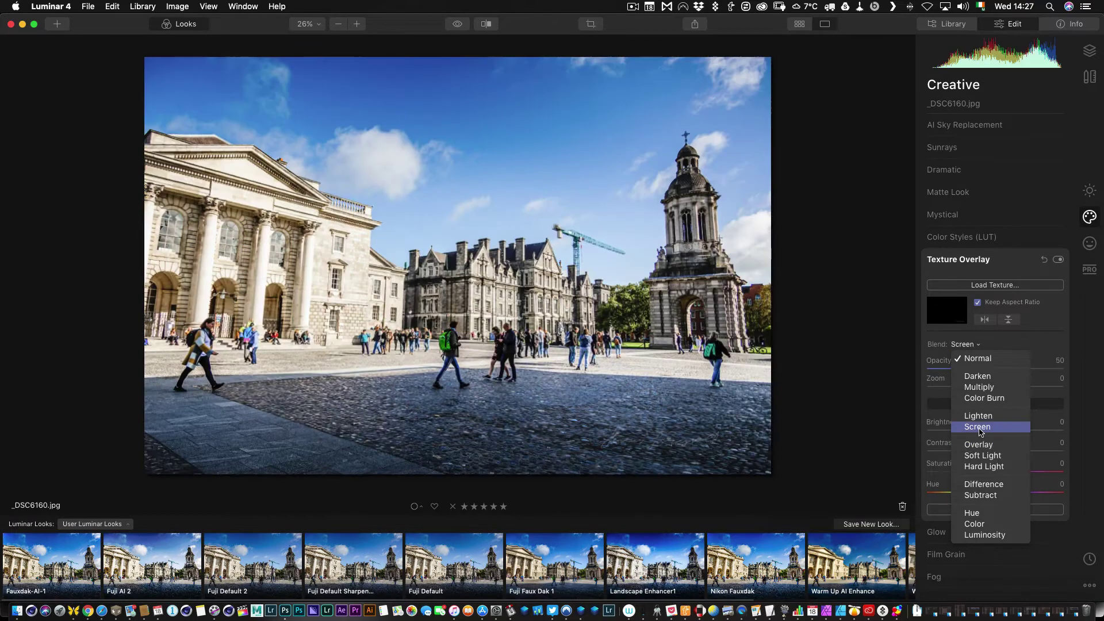
click(980, 432)
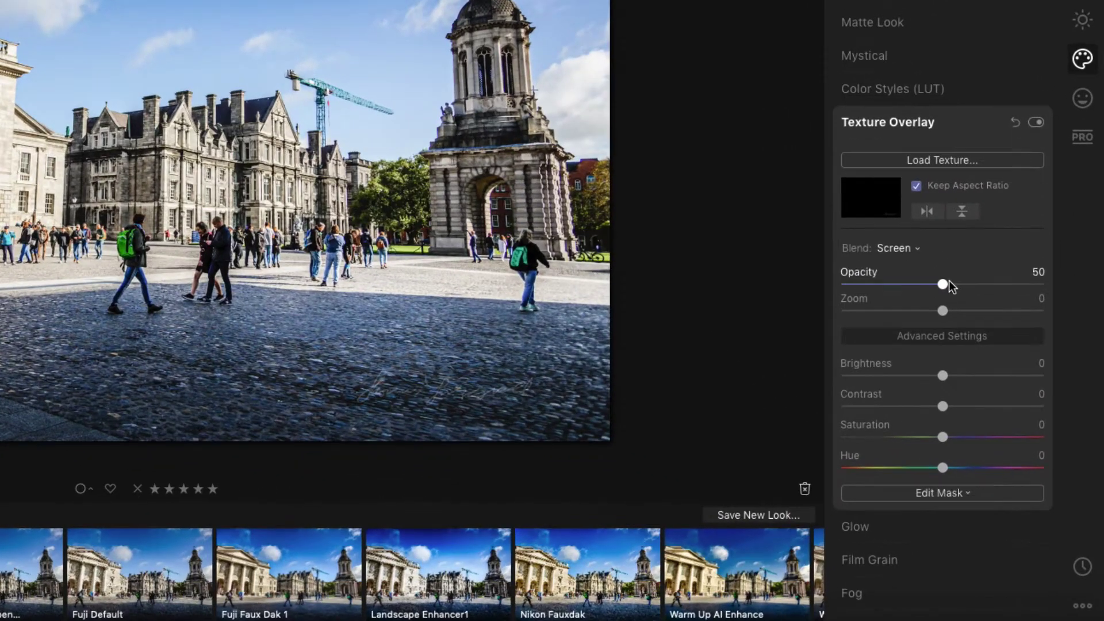
drag(998, 369, 1000, 368)
drag(968, 284, 1092, 286)
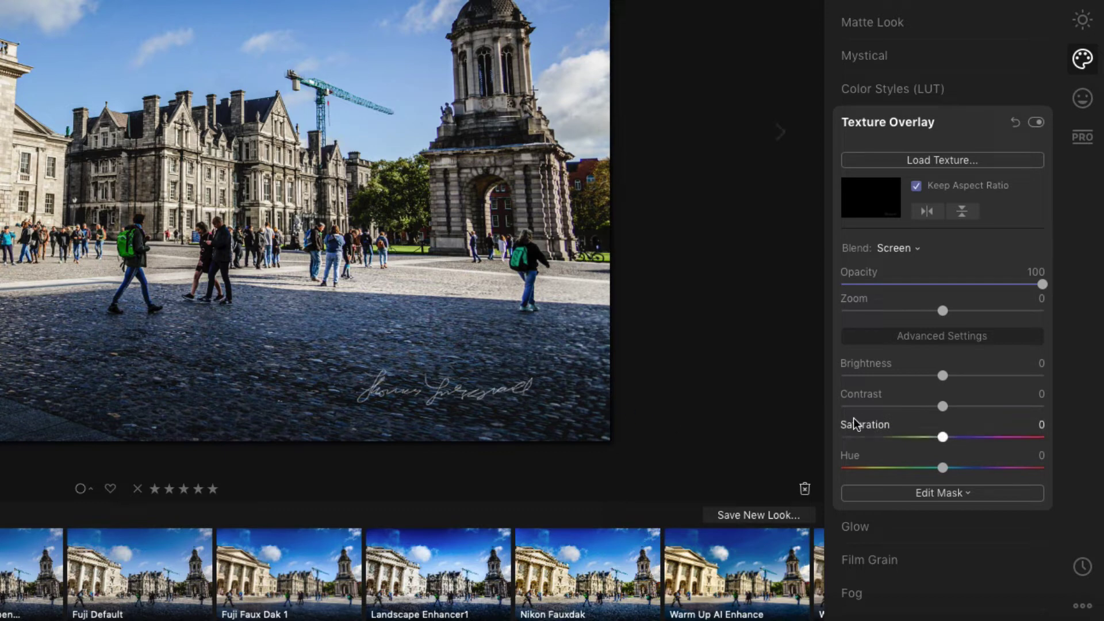
drag(949, 375, 1061, 386)
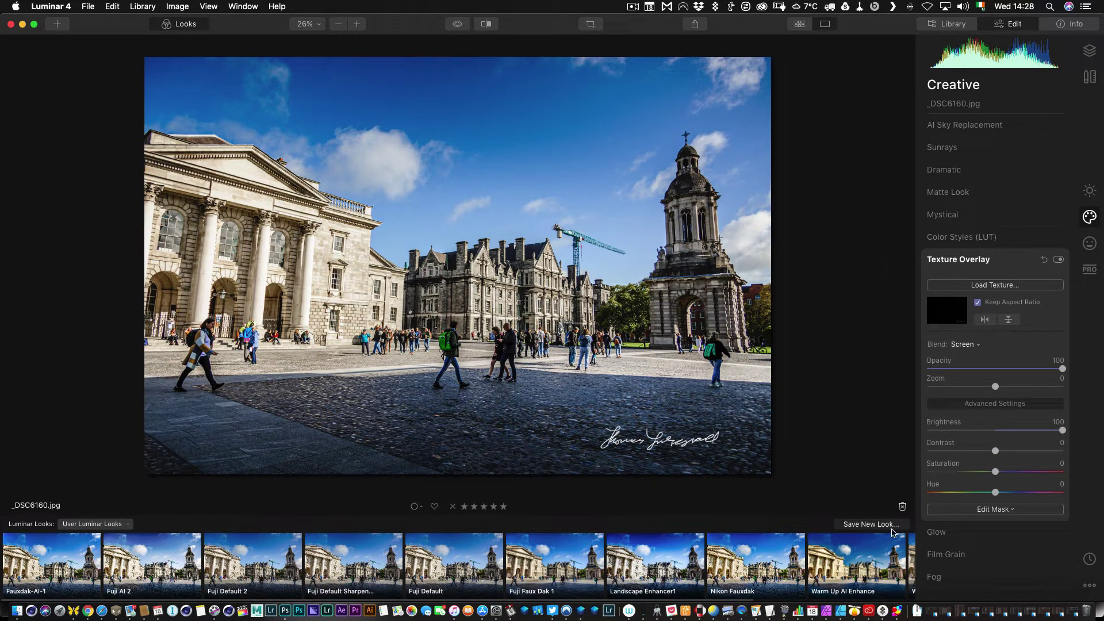
Save the current adjustments as a new Luminar Look named Watermark Horizontal
click(860, 525)
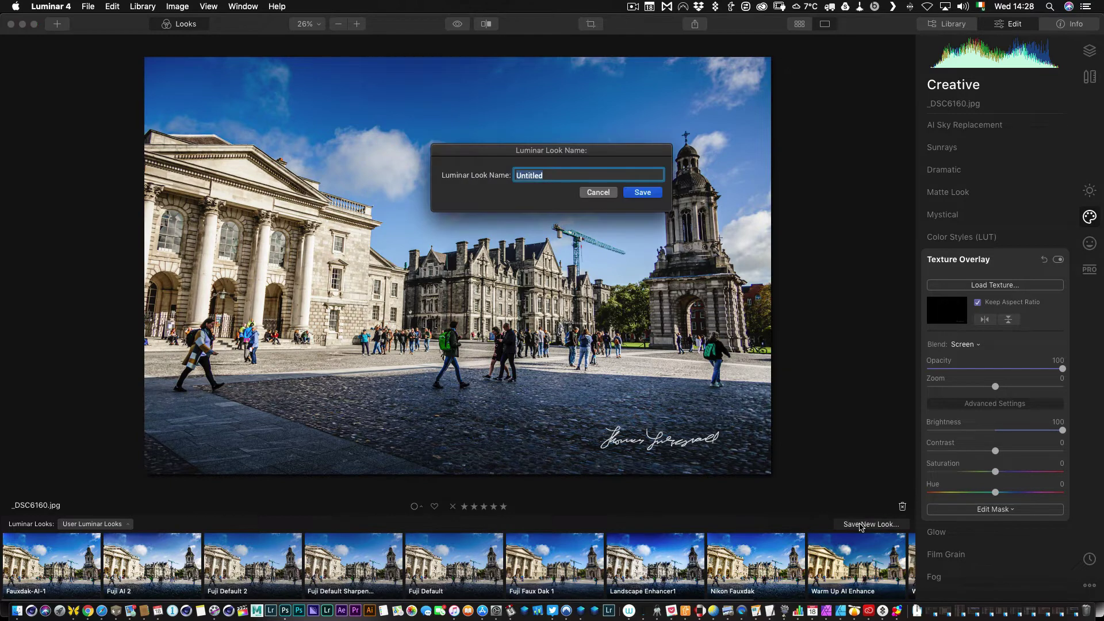
text(Watermark Horizontal)
key(Return)
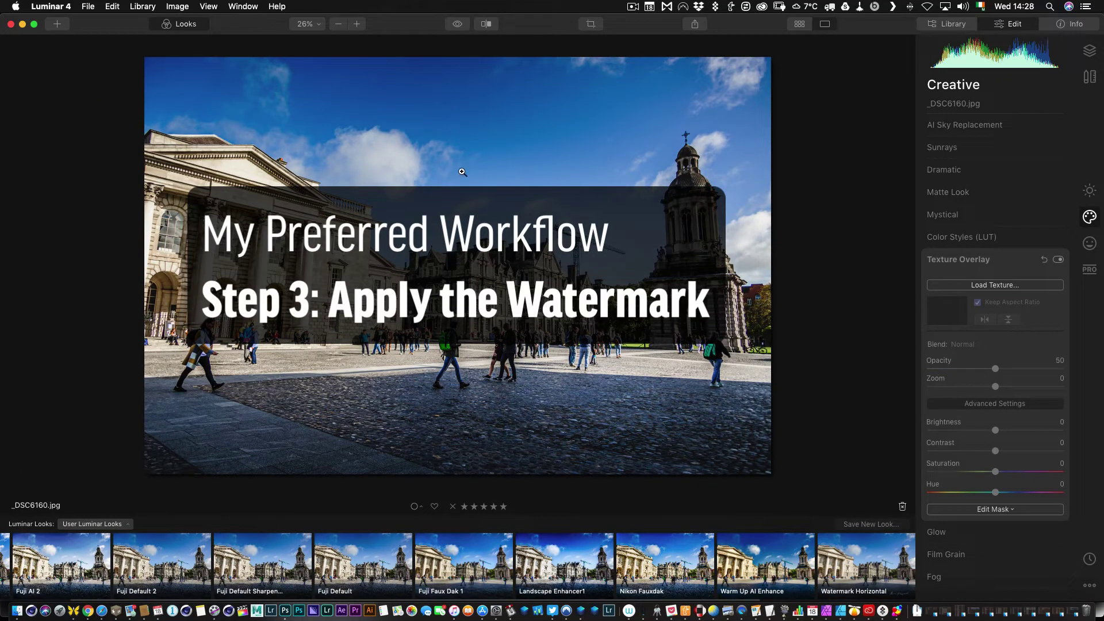
Open the red-brick building photo _DSC6443.ARW from the Watermark Test album and review its AI Enhance and Vignette adjustments
key(g)
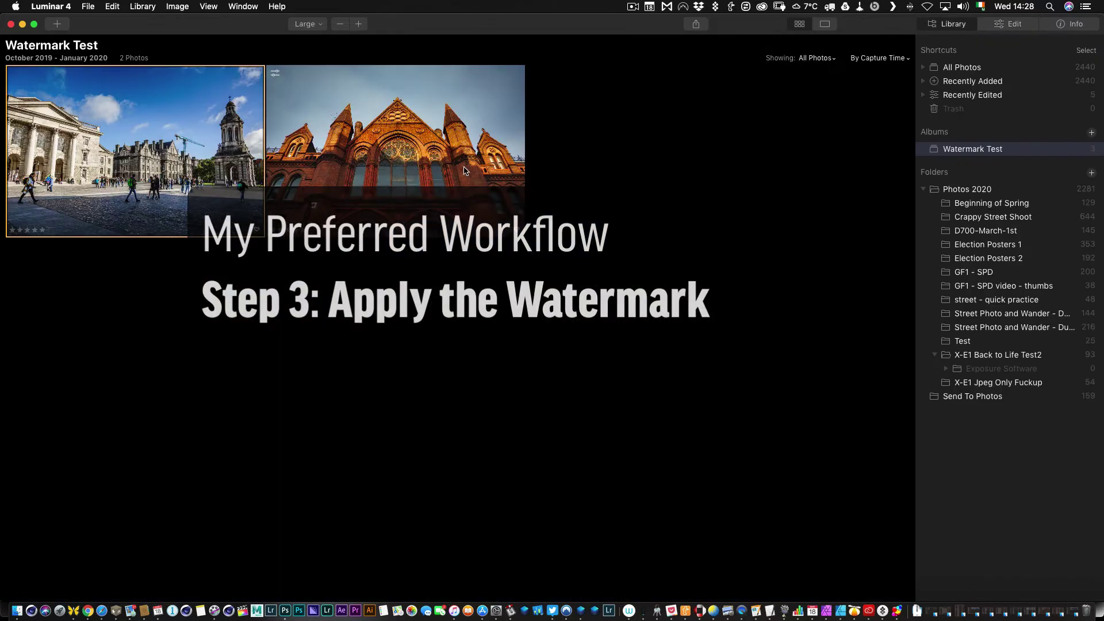
double_click(419, 134)
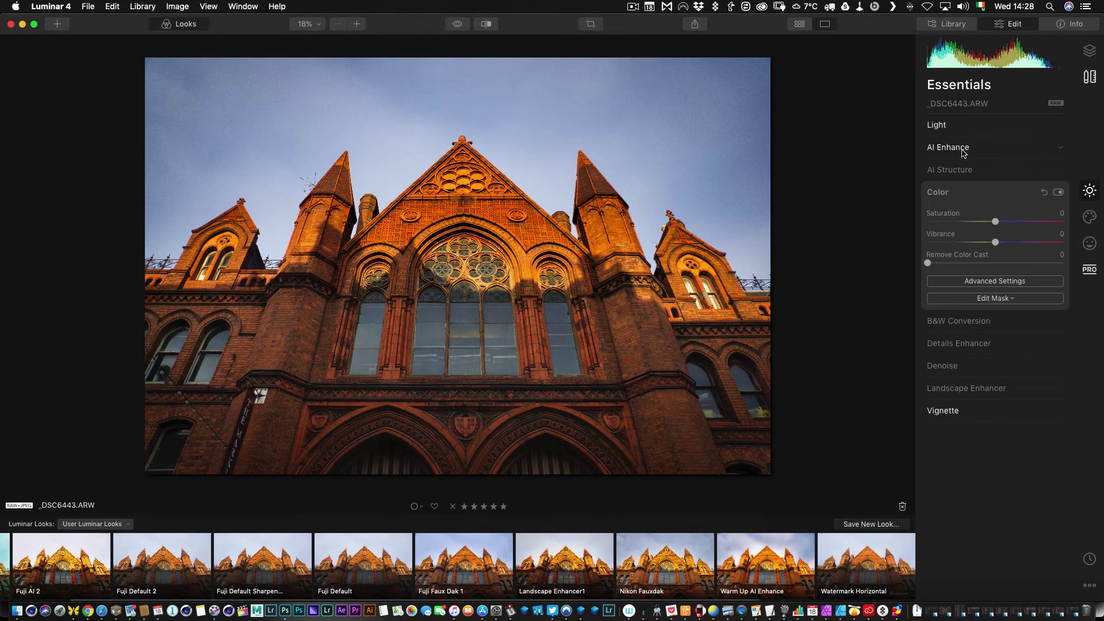
click(960, 150)
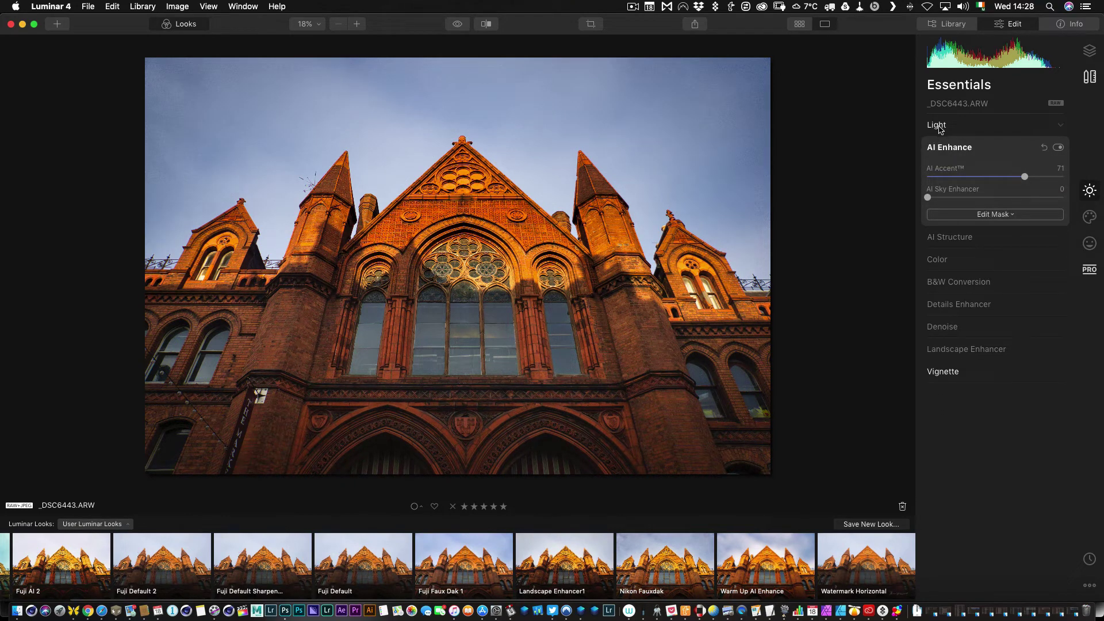
click(950, 372)
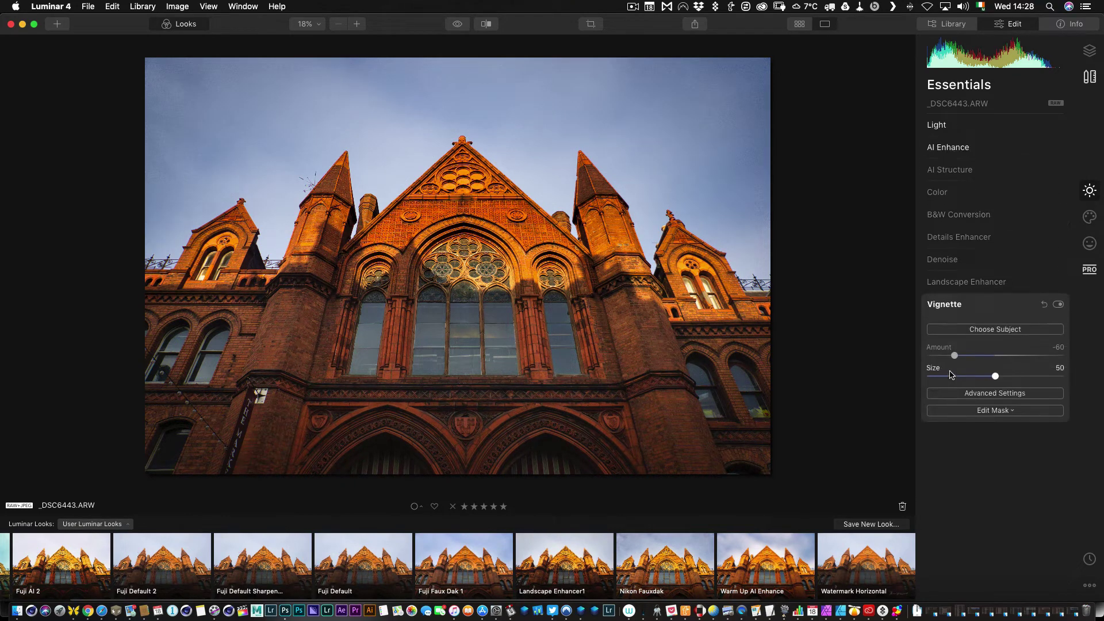
Set the photo's Medium Details to 23 in Details Enhancer and the AI Structure amount to 42
click(951, 235)
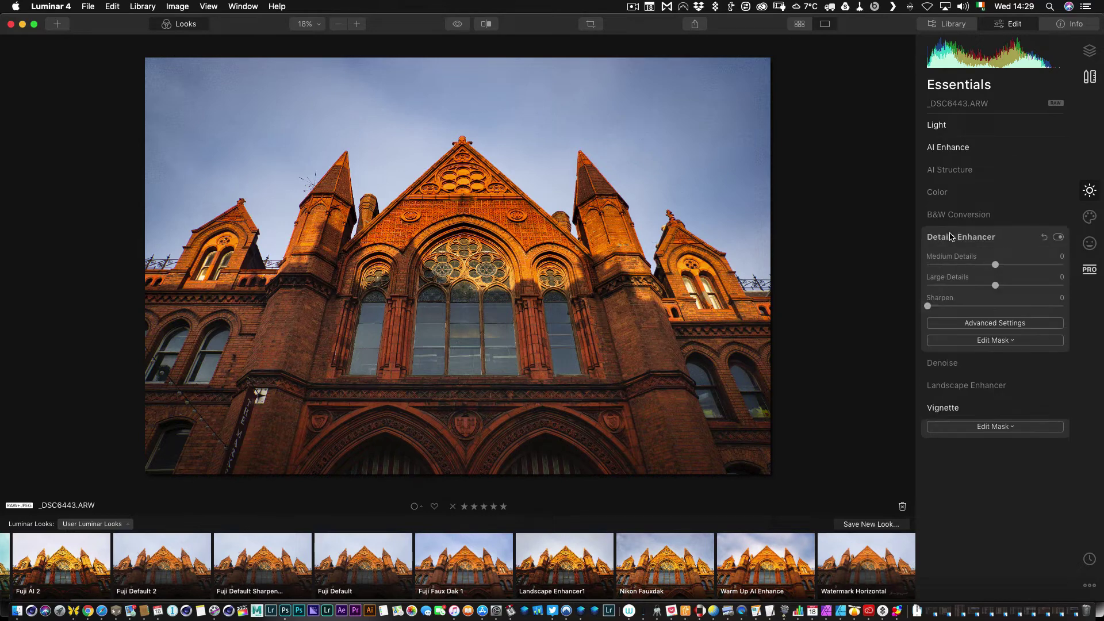
mouse_move(995, 286)
mouse_down()
mouse_move(1036, 290)
mouse_move(996, 309)
mouse_move(1011, 291)
mouse_up()
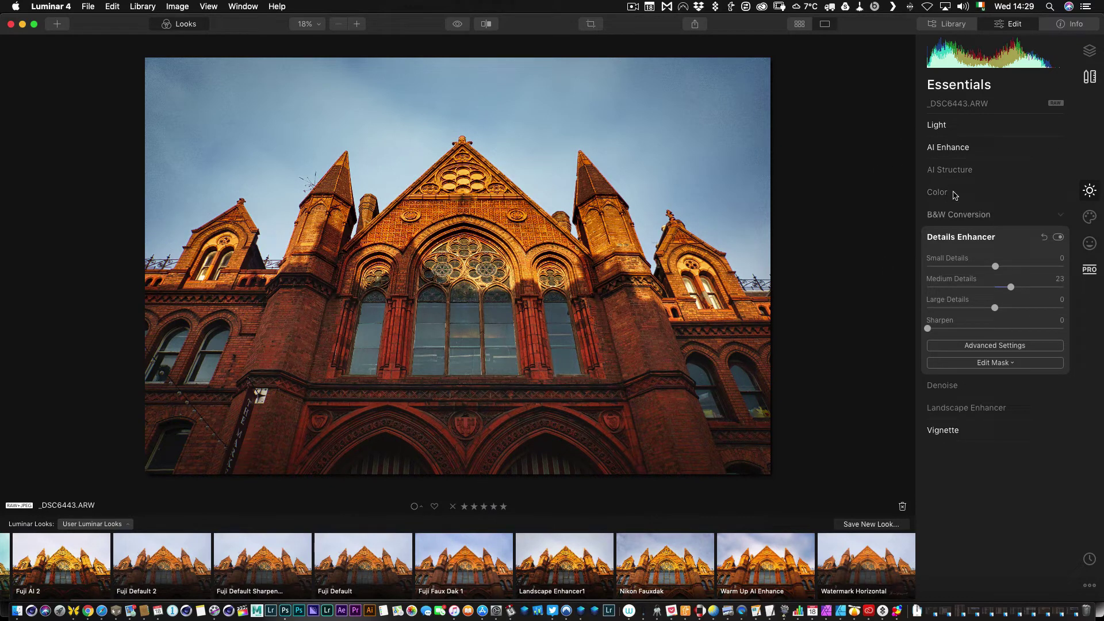
click(948, 173)
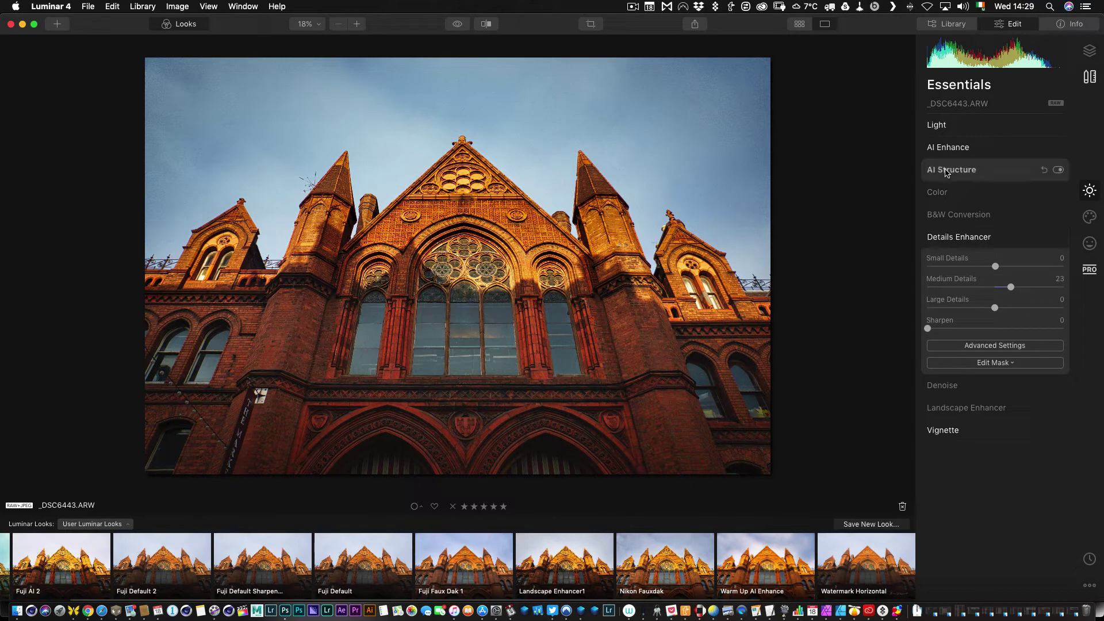
drag(1021, 201, 1025, 200)
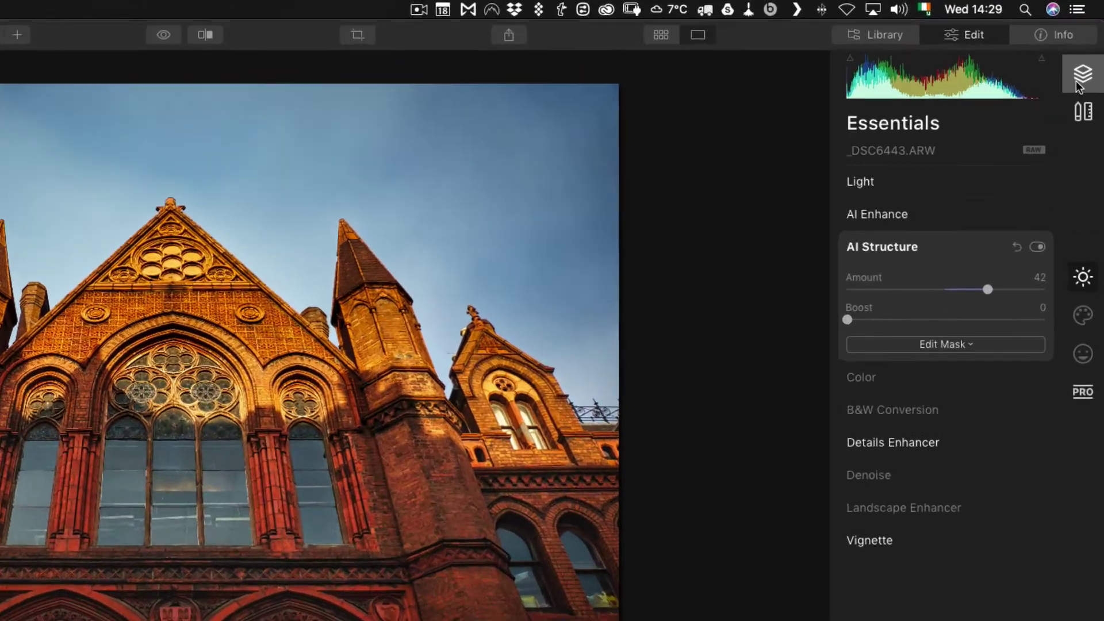
Add a new adjustment layer above the _DSC6443.ARW base layer
click(1079, 84)
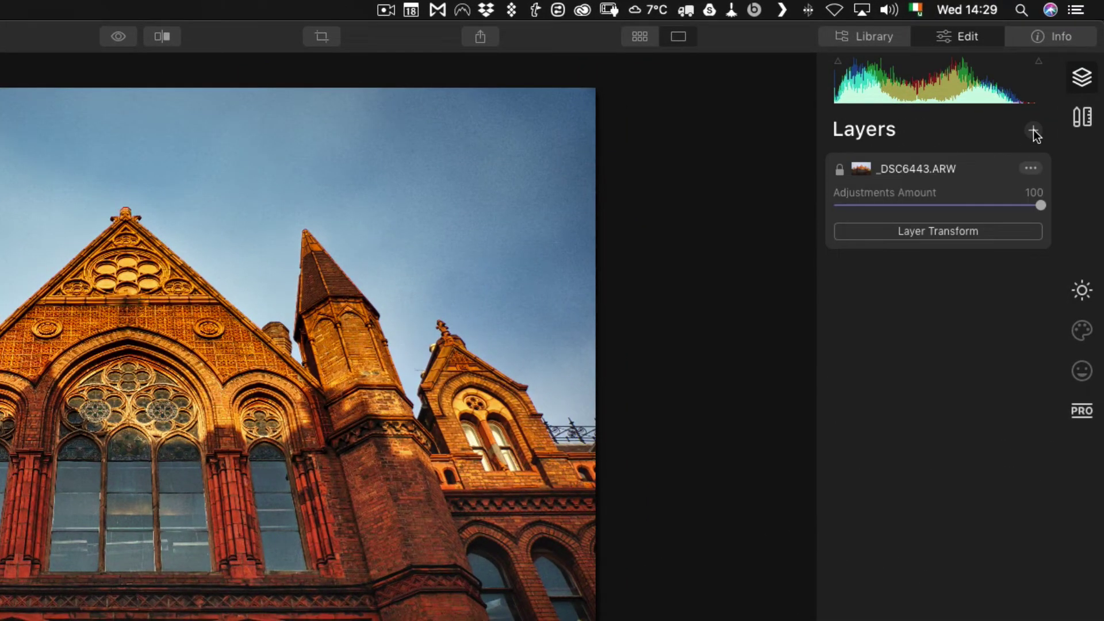
click(1033, 129)
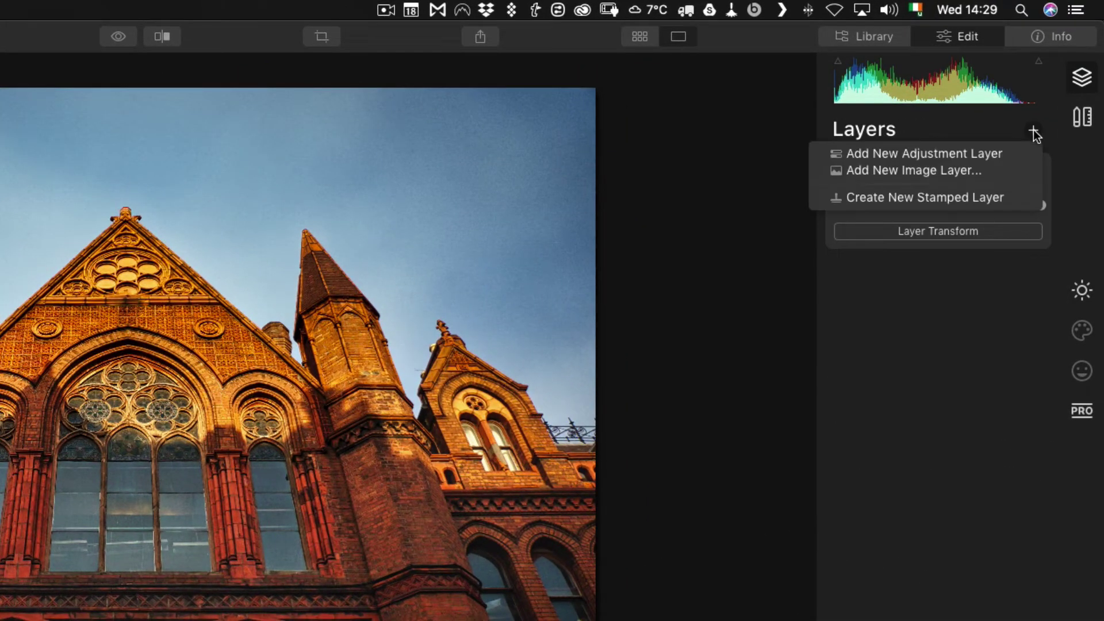
click(945, 156)
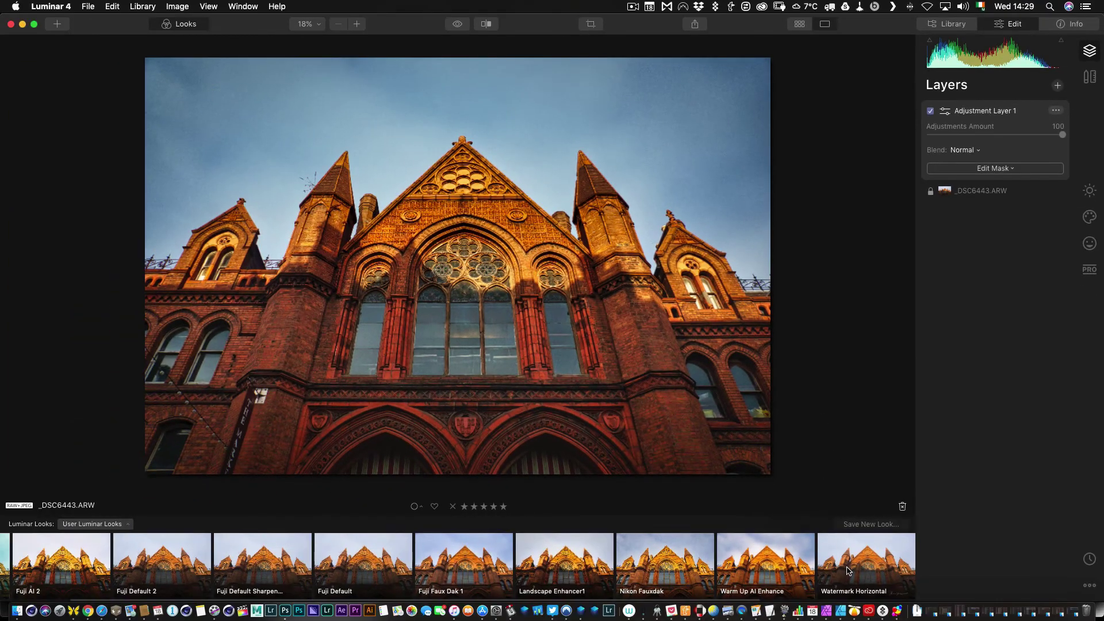
Apply the Watermark Horizontal look to the adjustment layer and set its Adjustments Amount to 55
click(848, 570)
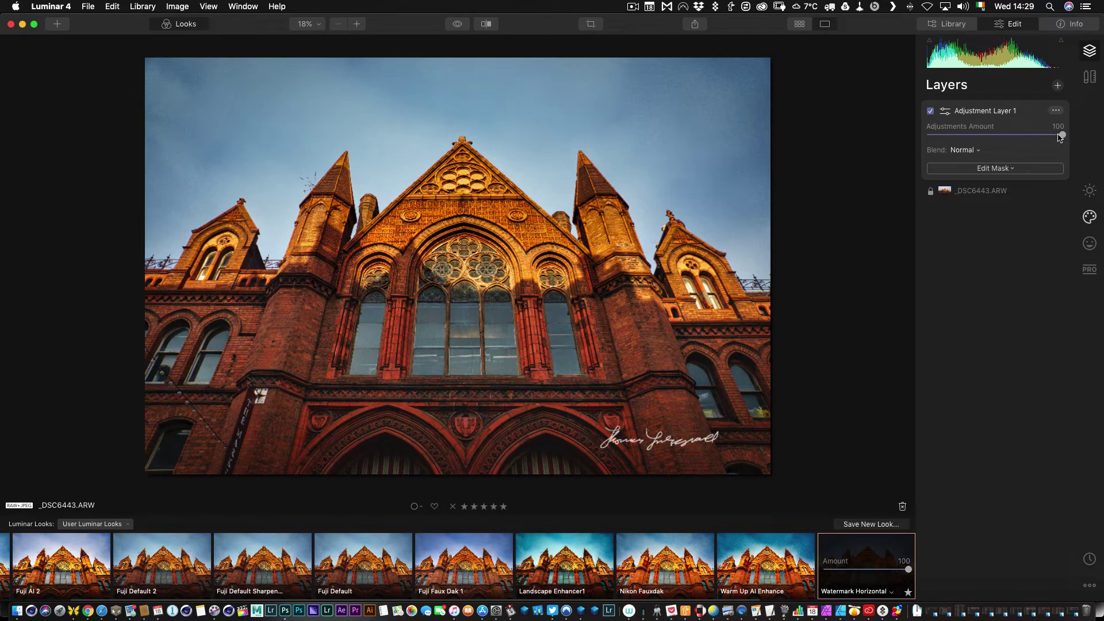
drag(1056, 137, 1003, 136)
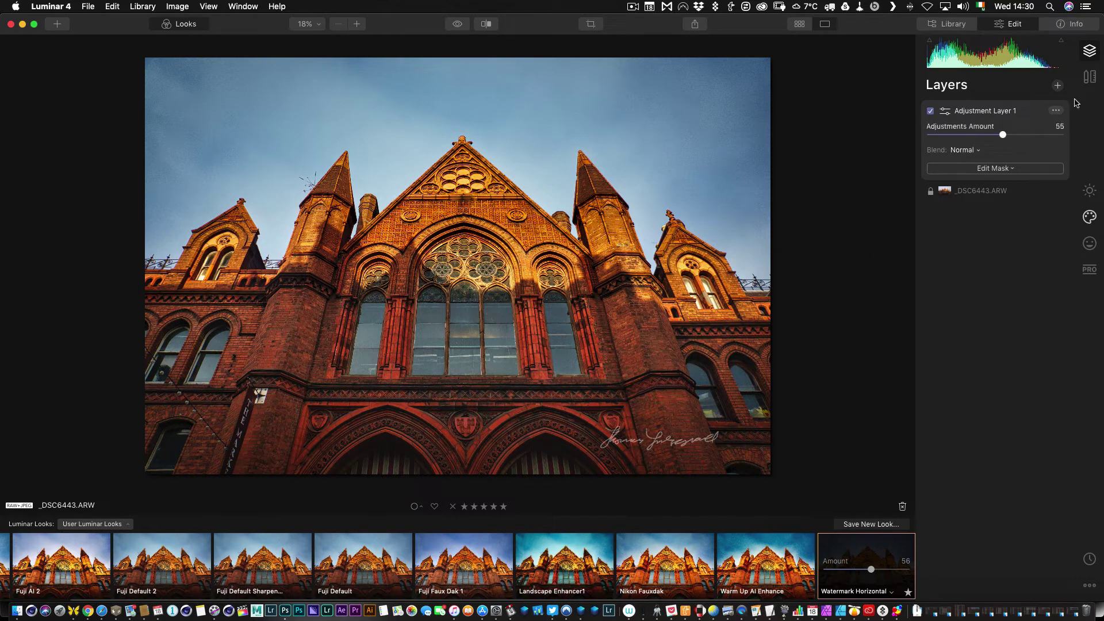
Add the small white-on-black signature image from the TFP folder as a new image layer over _DSC6160.jpg
click(1057, 85)
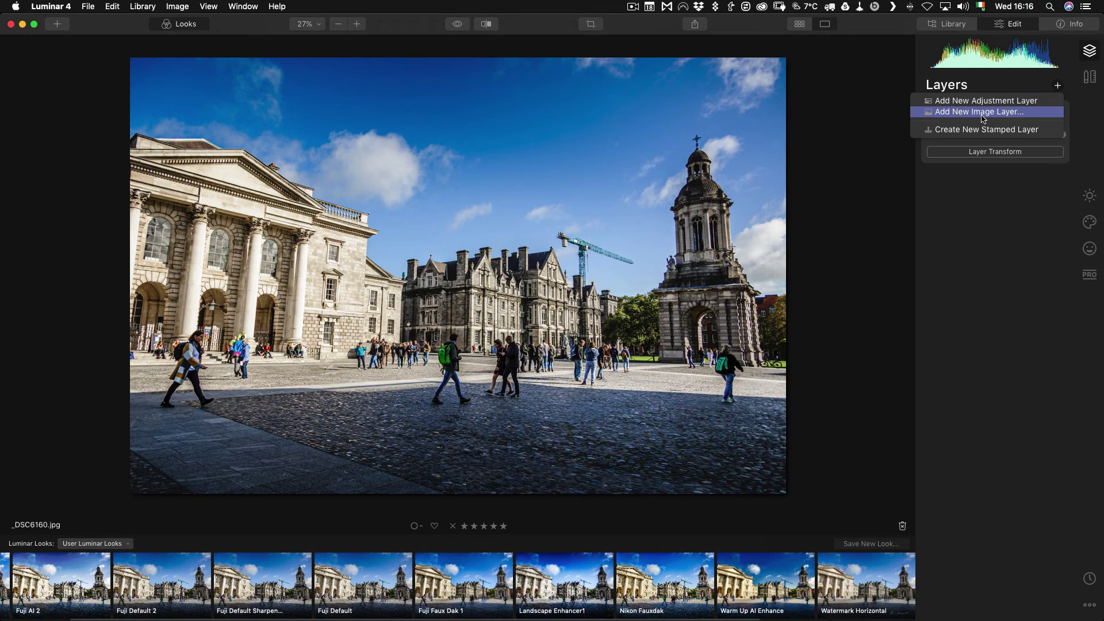
click(983, 112)
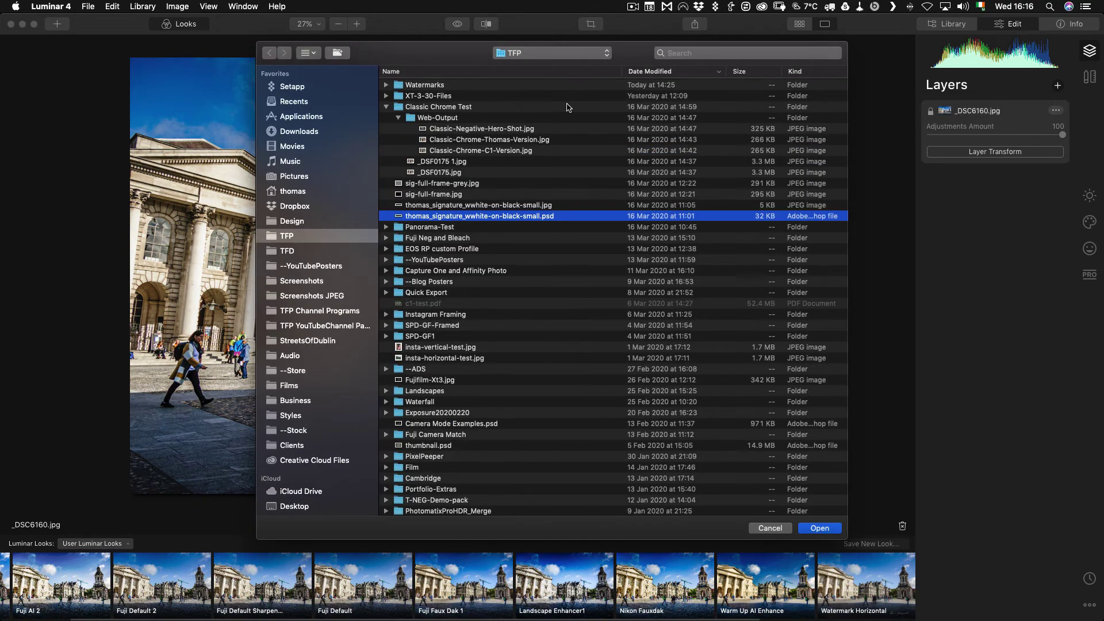
key(Down)
key(Return)
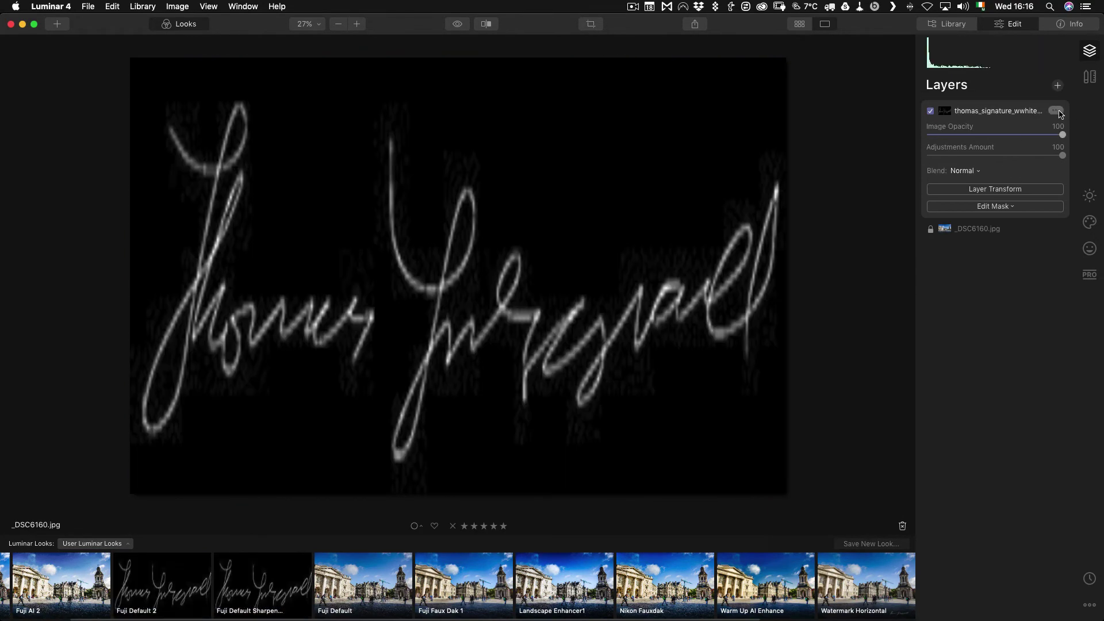
Change the signature layer's image mapping so it fits the photo's width in its original proportions
click(1056, 110)
mouse_move(1001, 205)
click(960, 217)
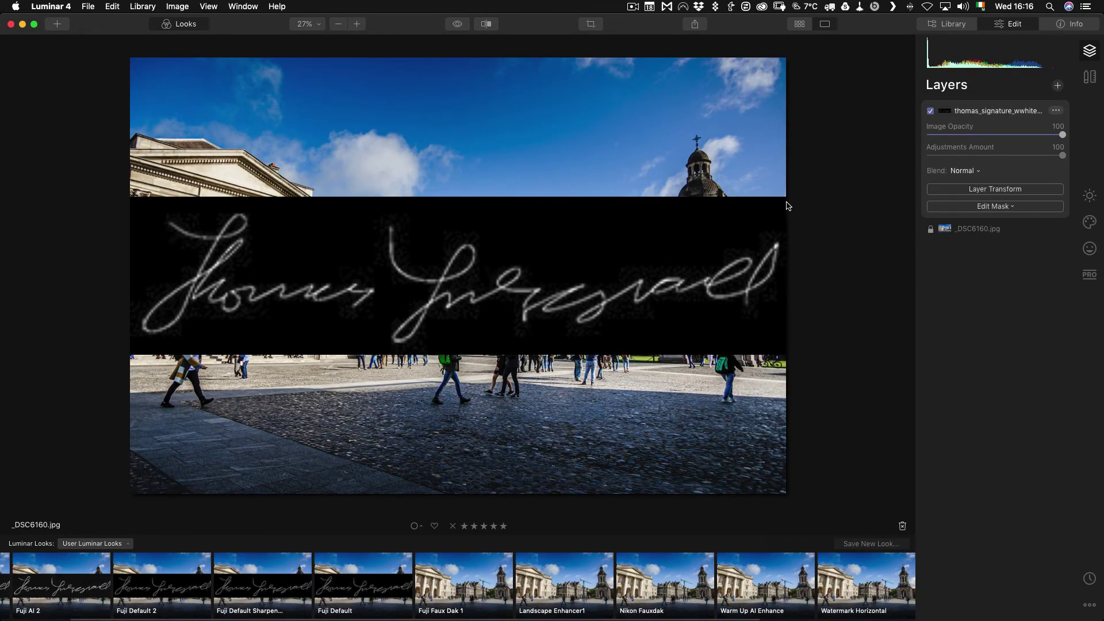
Transform the signature layer to 631 by 208 in the photo's lower-right corner and open its blend mode choices
click(995, 189)
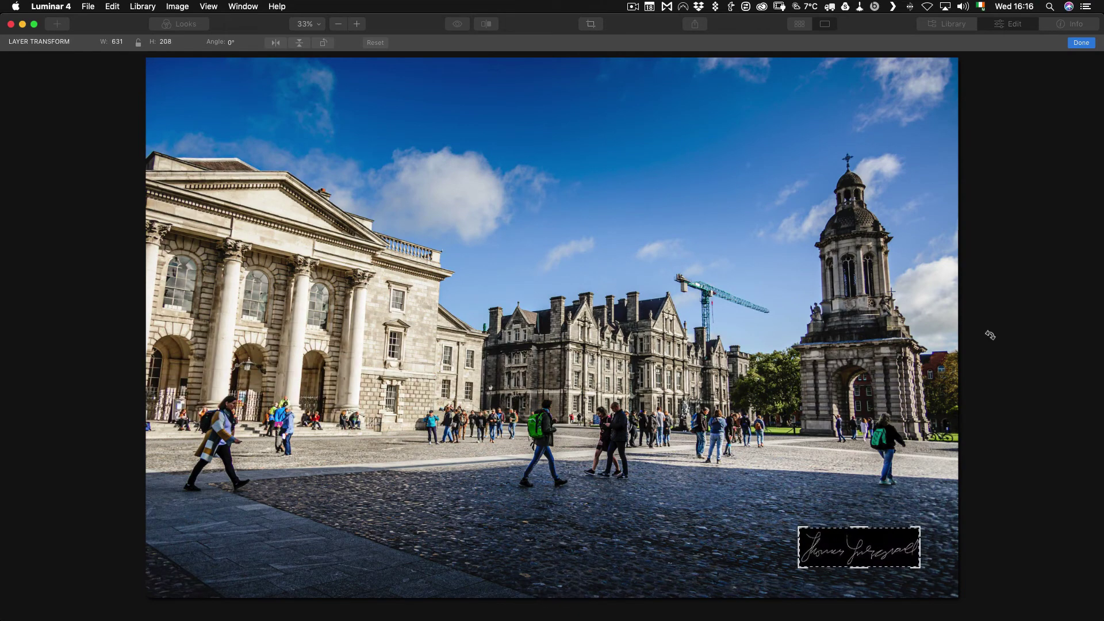
click(1081, 43)
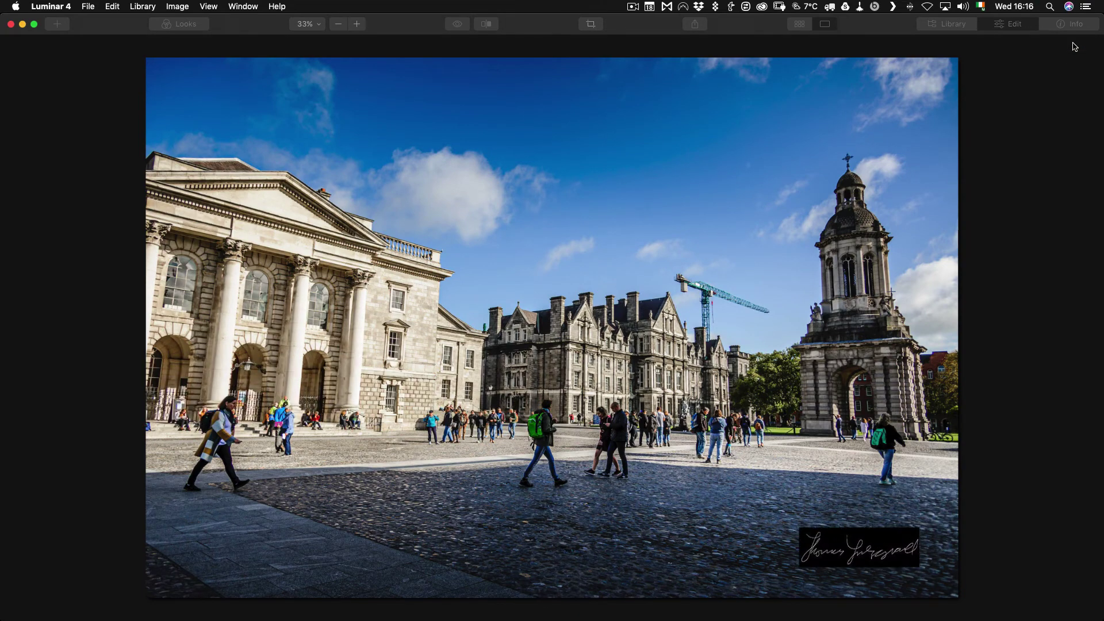
click(972, 168)
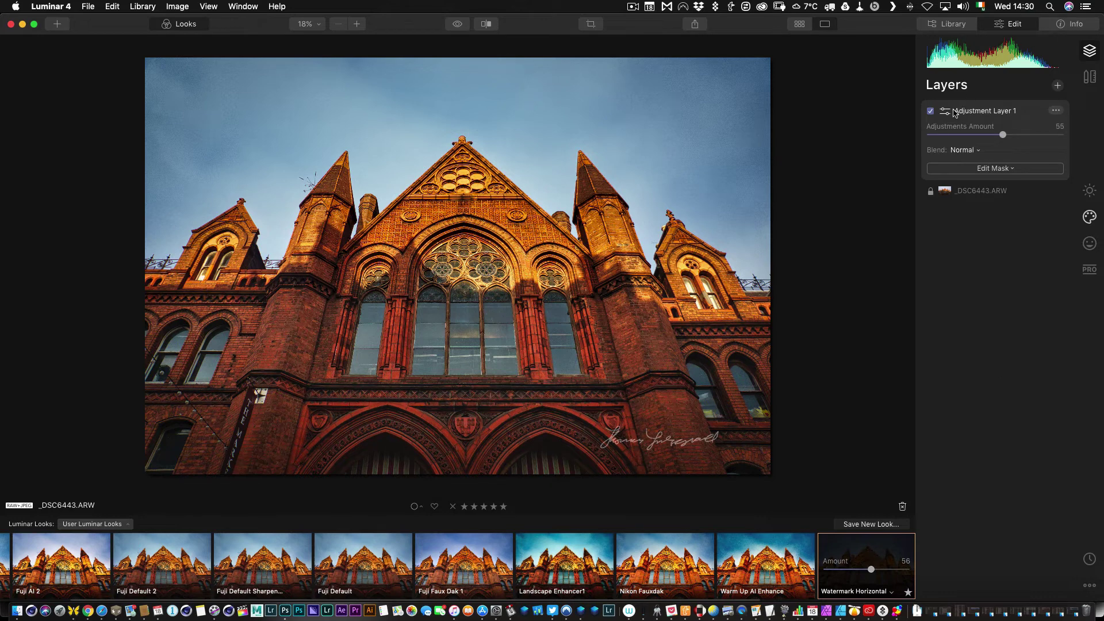
Toggle the watermark adjustment layer on _DSC6443.ARW off and back on to compare the photo with and without it
click(930, 111)
click(931, 111)
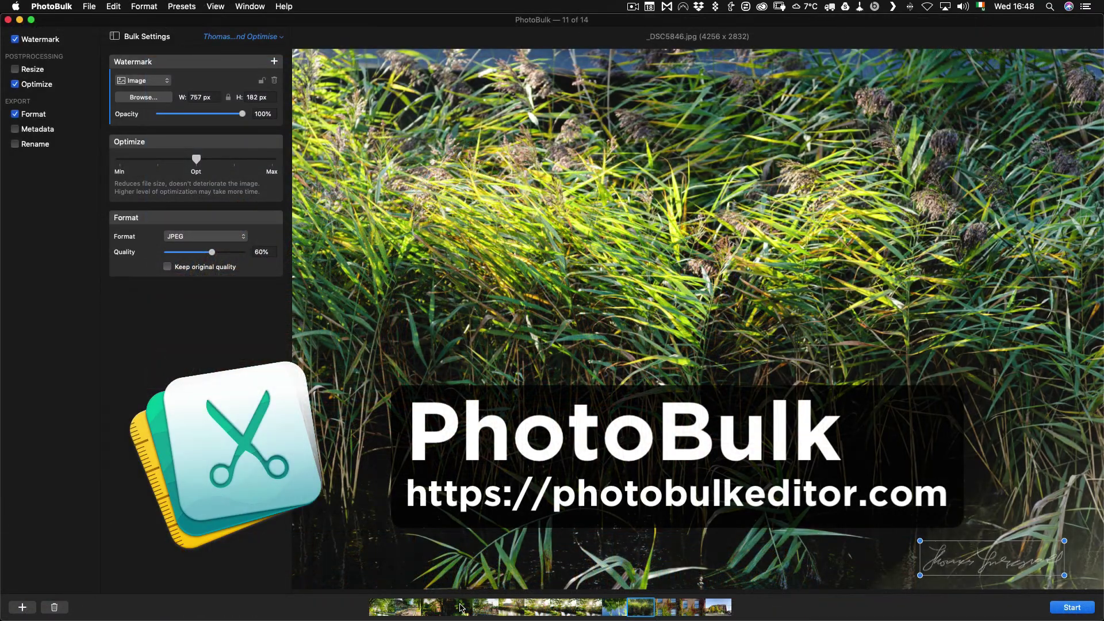
Switch to PhotoBulk and browse the loaded photos to examine how the signature watermark is placed on each
click(460, 608)
click(646, 609)
click(613, 607)
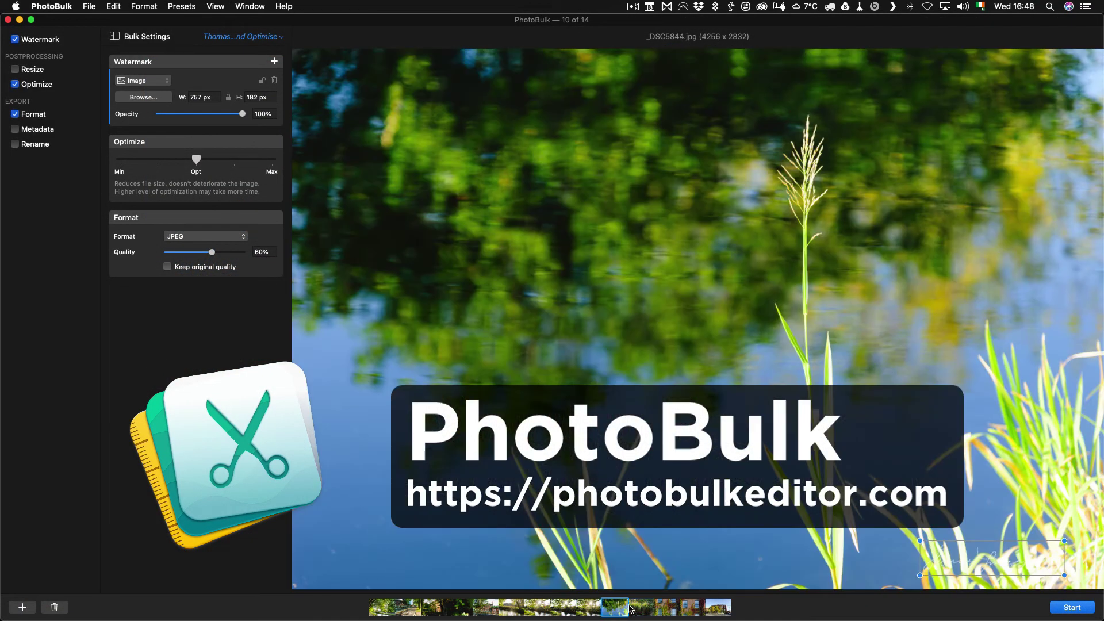
click(631, 609)
click(669, 607)
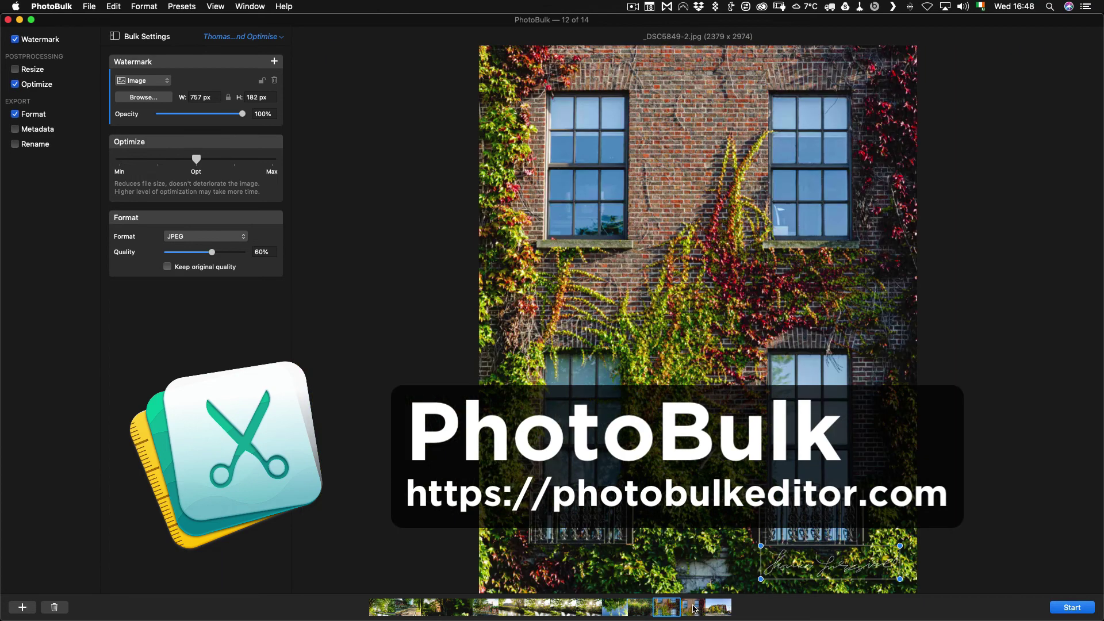
click(695, 609)
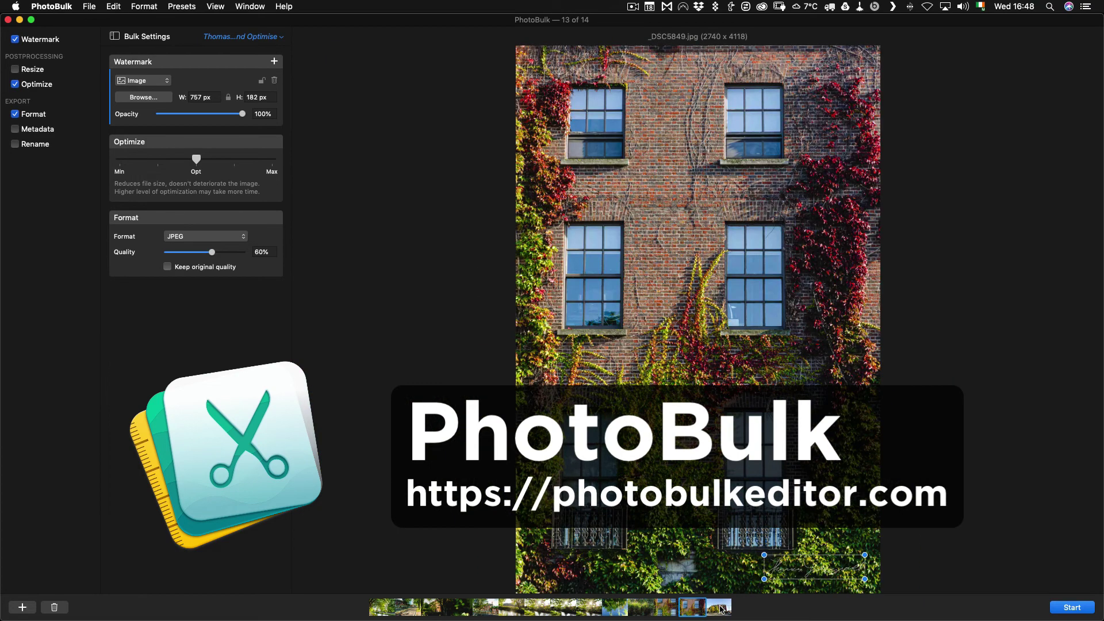
click(720, 608)
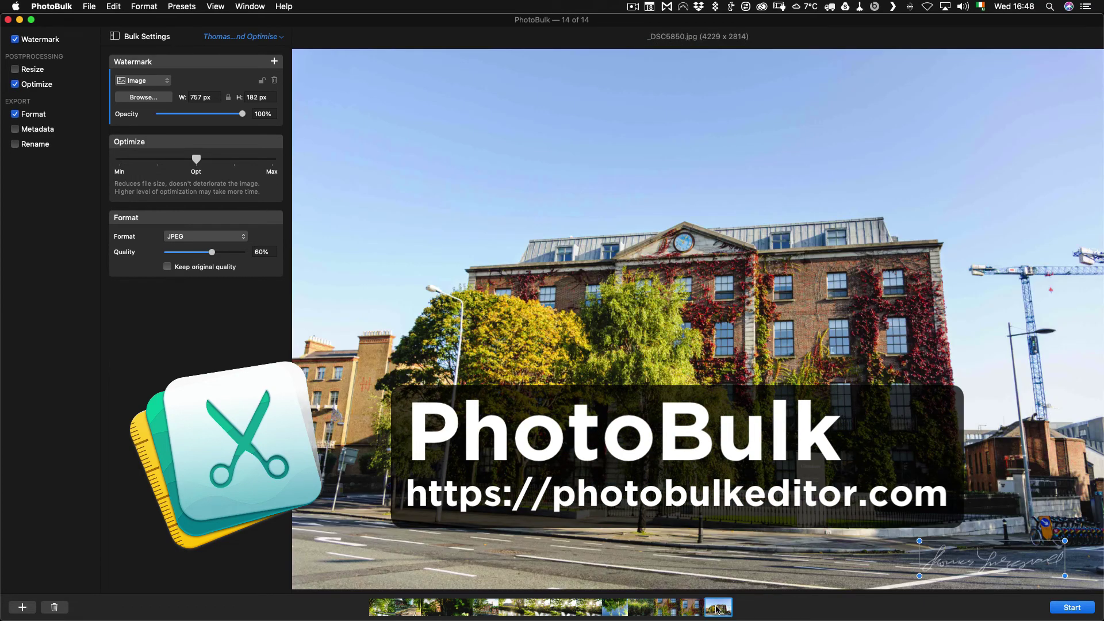